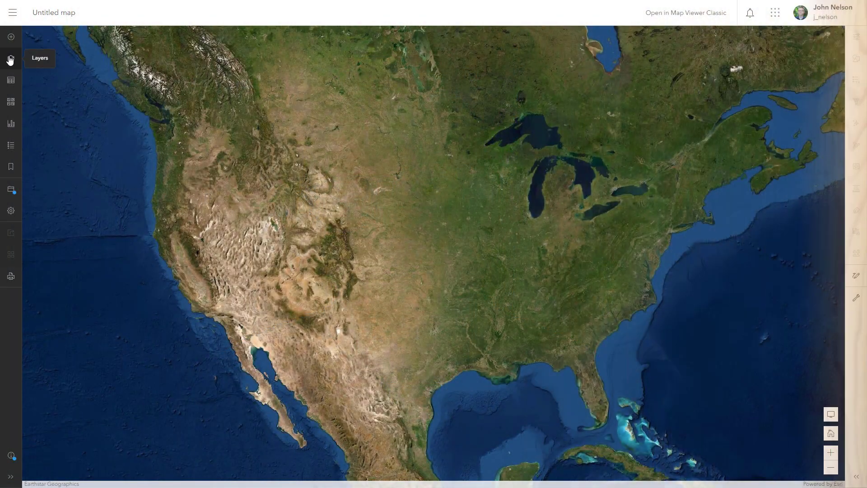
Step: Search Living Atlas for 'life expectancy' and add the County Health Rankings 2021 layer
{"action": "left_click", "coordinate": [11, 59]}
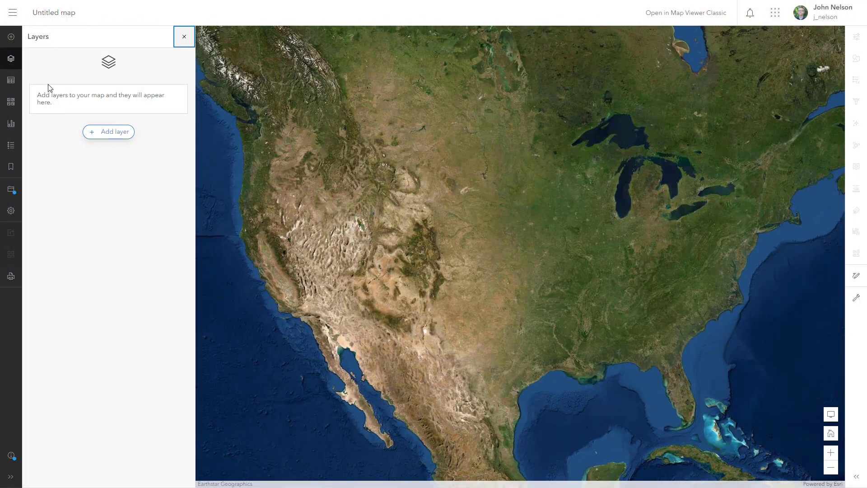
{"action": "left_click", "coordinate": [104, 132]}
{"action": "left_click", "coordinate": [109, 58]}
{"action": "left_click", "coordinate": [104, 160]}
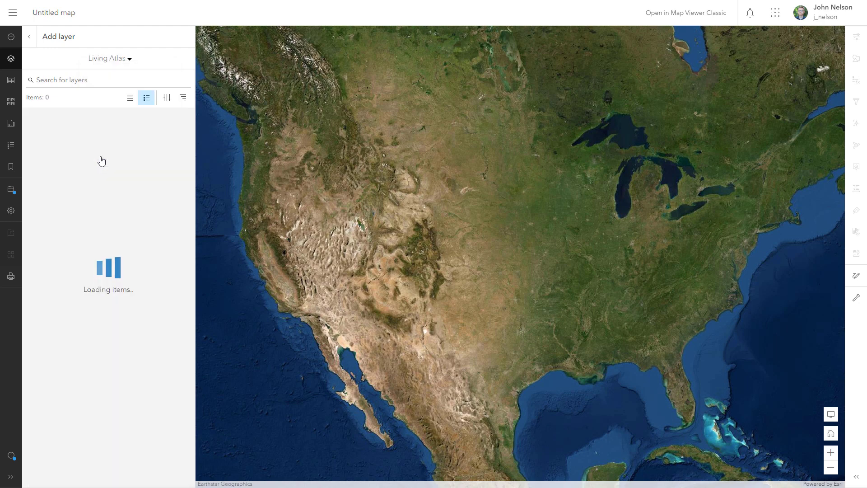
{"action": "left_click", "coordinate": [92, 81]}
{"action": "type", "text": "life expect"}
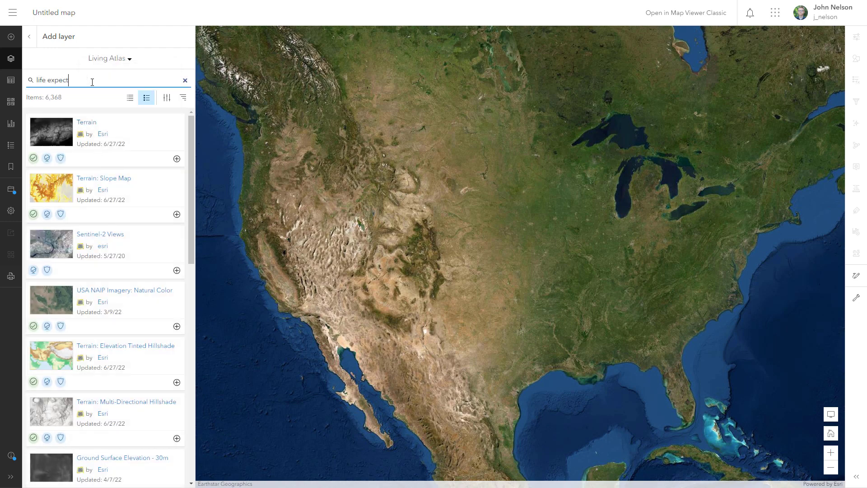
{"action": "type", "text": "ancy"}
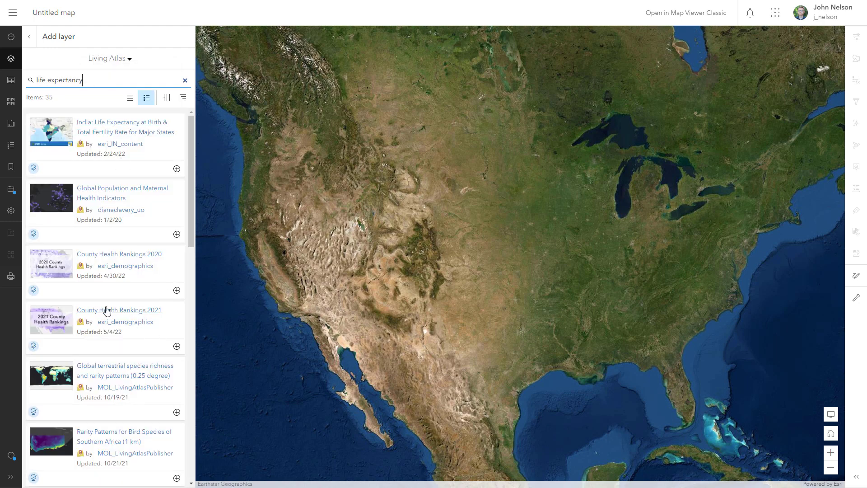
{"action": "left_click", "coordinate": [176, 346]}
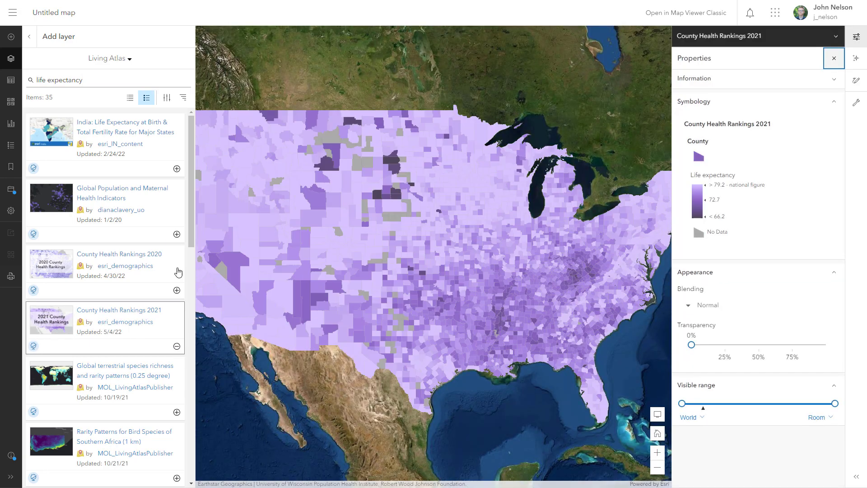
{"action": "left_click", "coordinate": [30, 41]}
Step: Drag the County sublayer out of County Health Rankings 2021 and remove the group
{"action": "left_click", "coordinate": [33, 62]}
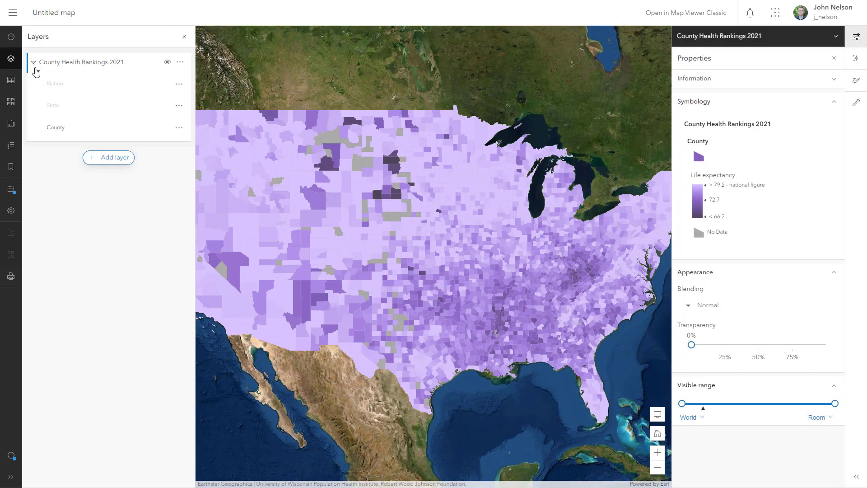
{"action": "left_click", "coordinate": [86, 132]}
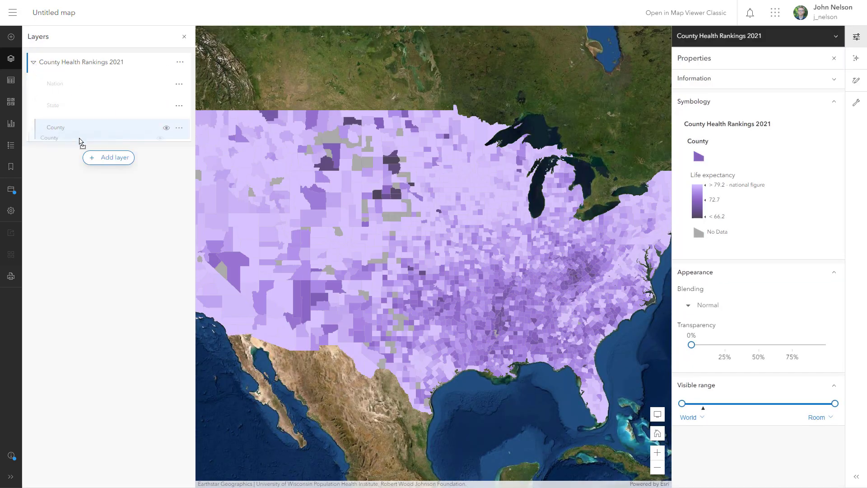
{"action": "left_click_drag", "start_coordinate": [81, 142], "coordinate": [86, 143]}
{"action": "left_click", "coordinate": [180, 62]}
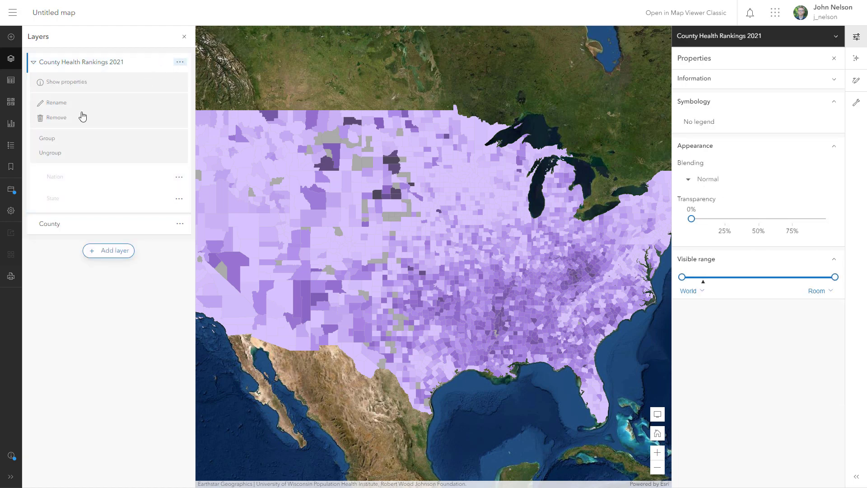
{"action": "left_click", "coordinate": [83, 116]}
Step: Inspect life expectancy for Washington, Corson SD and Miami-Dade counties, then select County
{"action": "left_click", "coordinate": [253, 139]}
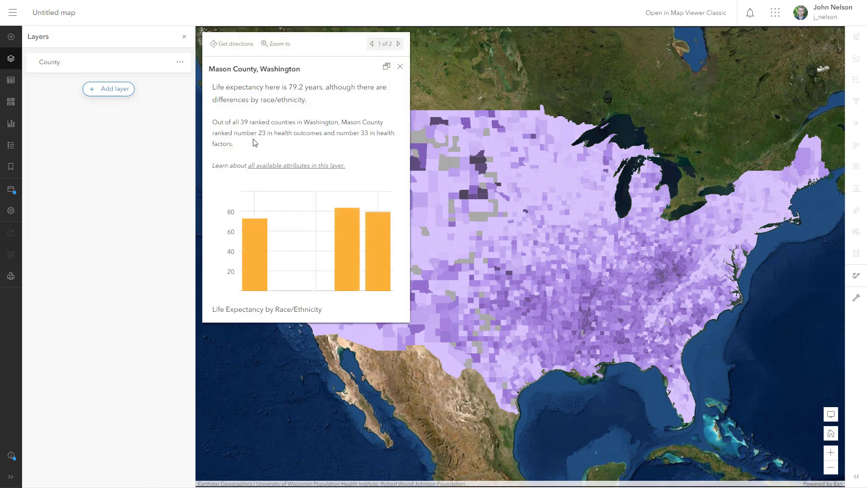
{"action": "left_click", "coordinate": [478, 158]}
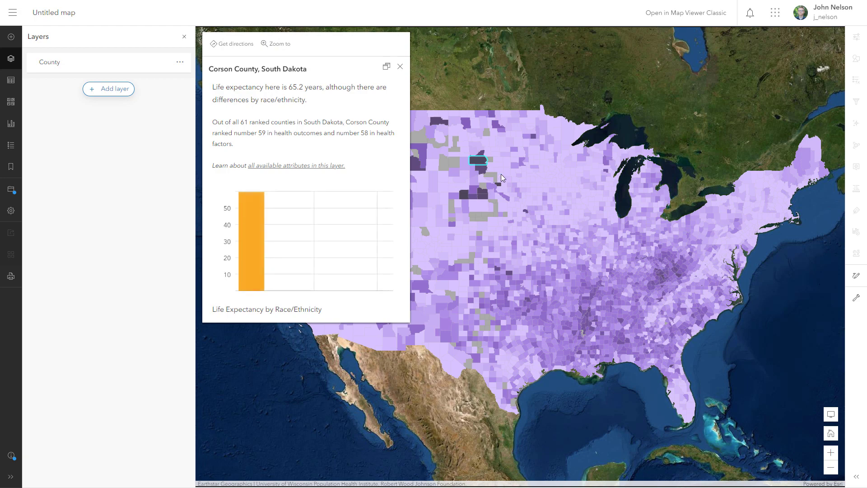
{"action": "left_click", "coordinate": [694, 417]}
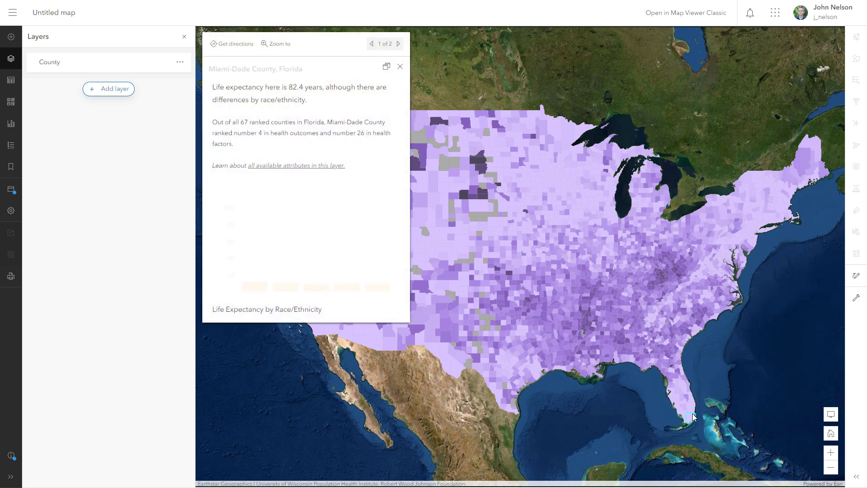
{"action": "left_click", "coordinate": [401, 67]}
{"action": "left_click", "coordinate": [131, 68]}
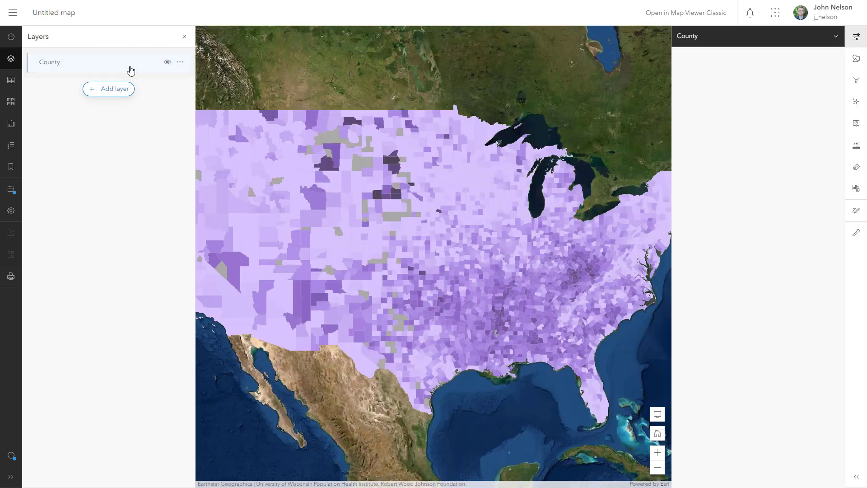
Step: Style the County layer with a single Location symbol
{"action": "left_click", "coordinate": [855, 65]}
{"action": "scroll", "coordinate": [768, 226], "scroll_direction": "down", "scroll_amount": 5}
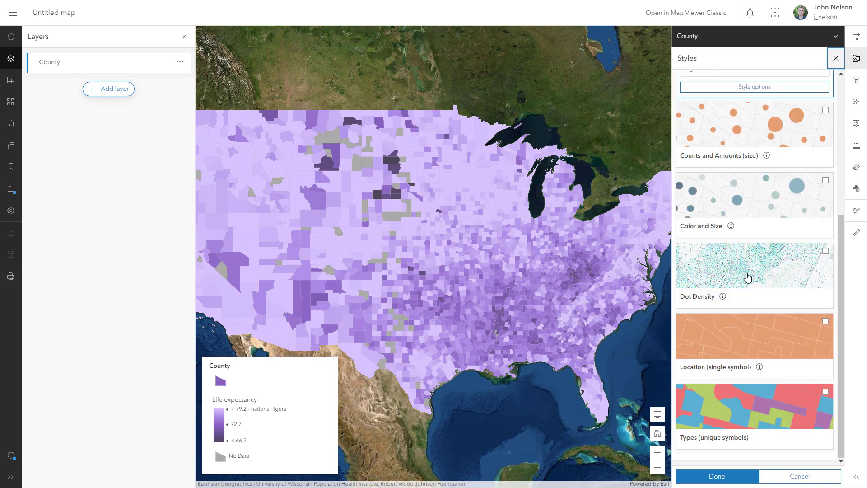
{"action": "left_click", "coordinate": [703, 371]}
Step: Filter the County layer to life expectancy at least 85 and save
{"action": "left_click", "coordinate": [855, 80]}
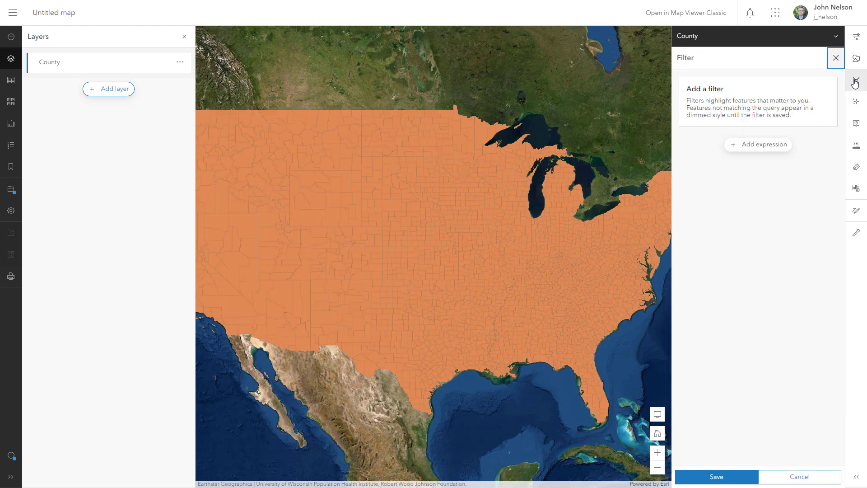
{"action": "left_click", "coordinate": [769, 149]}
{"action": "left_click", "coordinate": [767, 149]}
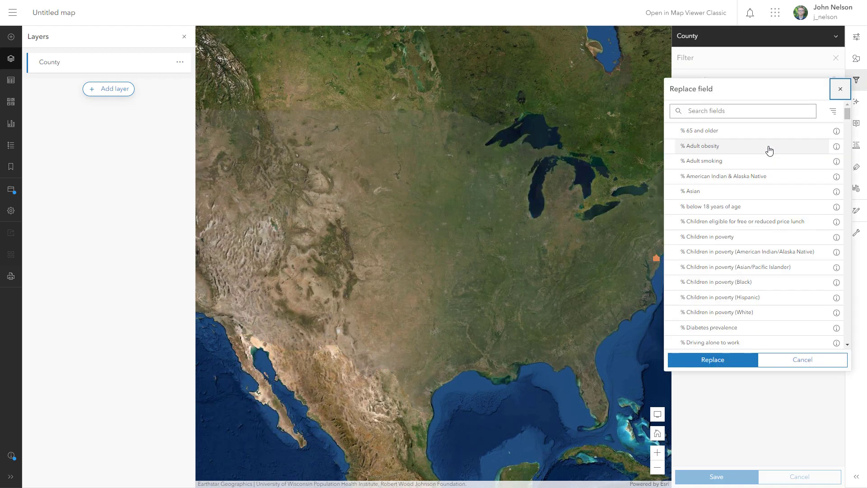
{"action": "left_click", "coordinate": [727, 111]}
{"action": "type", "text": "life"}
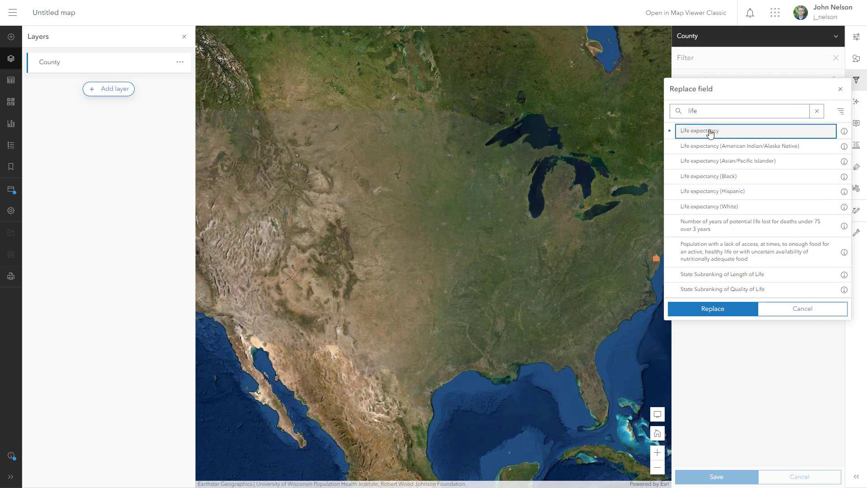
{"action": "left_click", "coordinate": [711, 132]}
{"action": "left_click", "coordinate": [703, 310]}
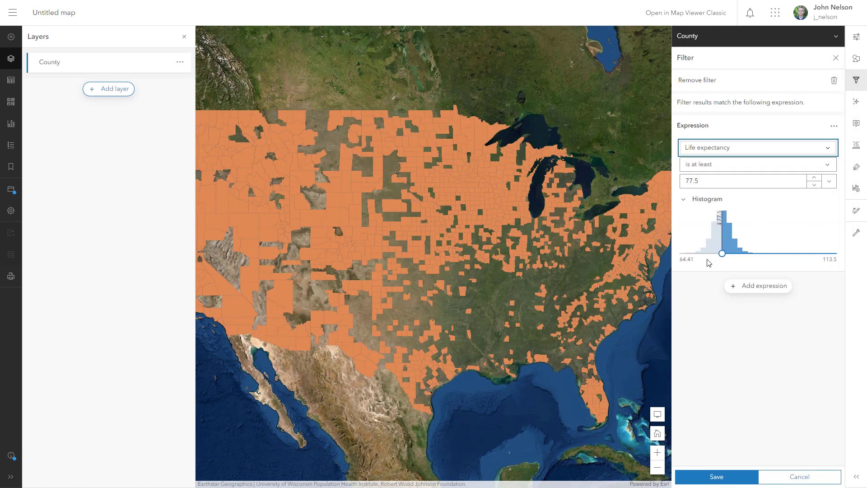
{"action": "double_click", "coordinate": [705, 180]}
{"action": "type", "text": "80"}
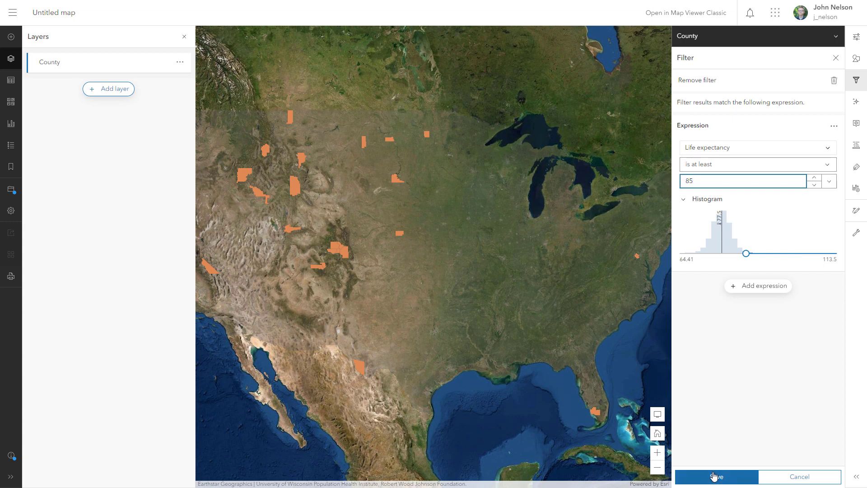
{"action": "left_click", "coordinate": [714, 477]}
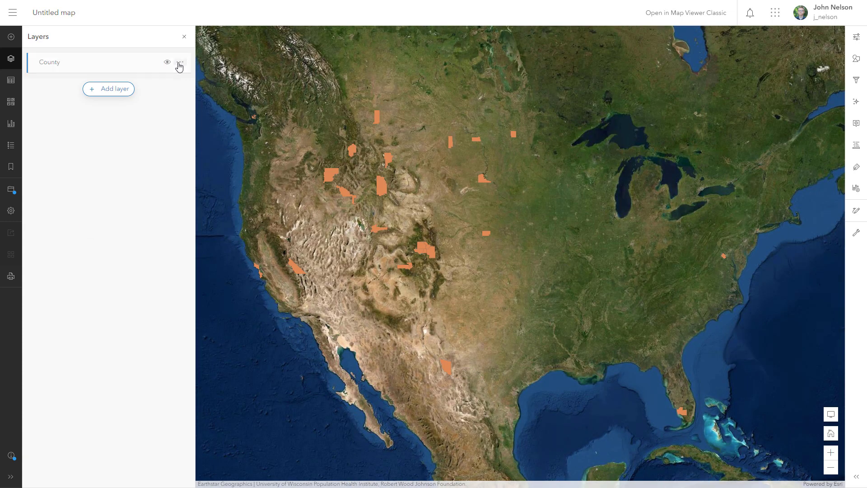
Step: Rename the County layer to '85 plus'
{"action": "left_click", "coordinate": [179, 64]}
{"action": "left_click", "coordinate": [62, 136]}
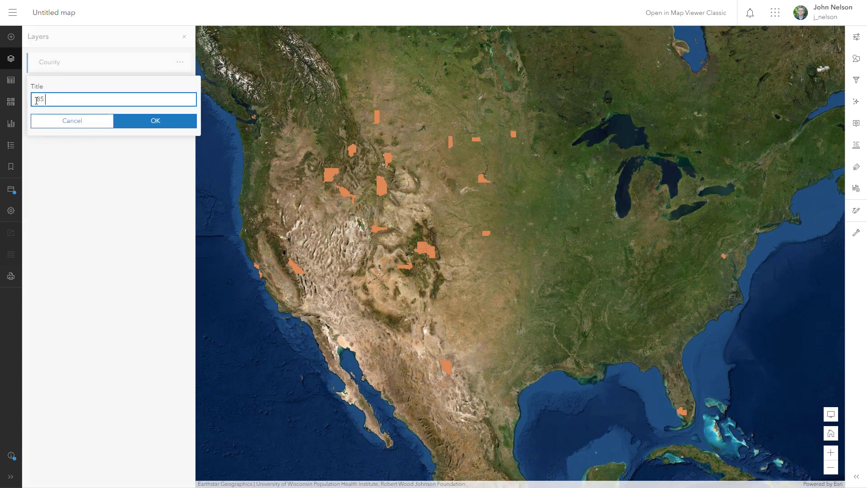
{"action": "type", "text": "85 plus"}
{"action": "left_click", "coordinate": [172, 126]}
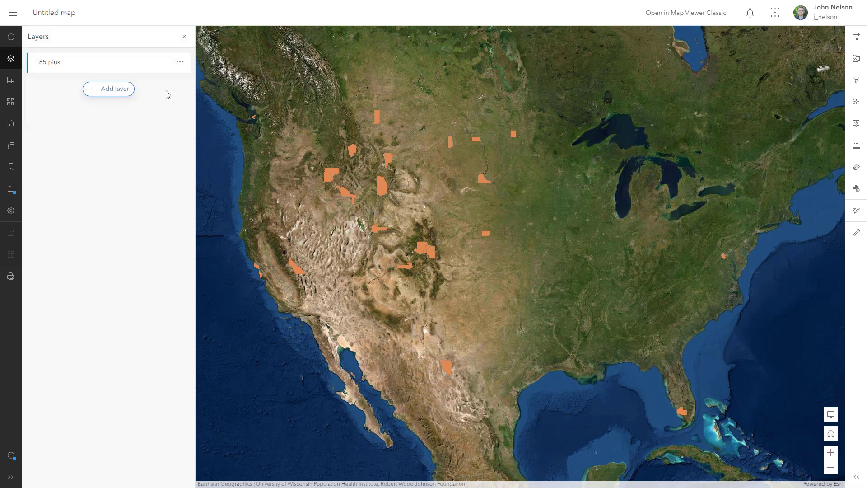
Step: Duplicate 85 plus, move the copy below it, and rename it '80-84.9'
{"action": "left_click", "coordinate": [179, 62]}
{"action": "left_click", "coordinate": [64, 162]}
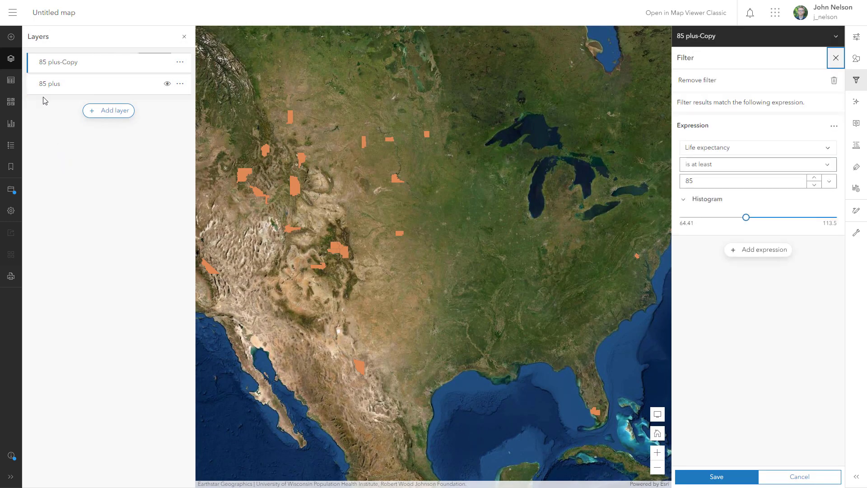
{"action": "left_click_drag", "start_coordinate": [27, 68], "coordinate": [29, 91]}
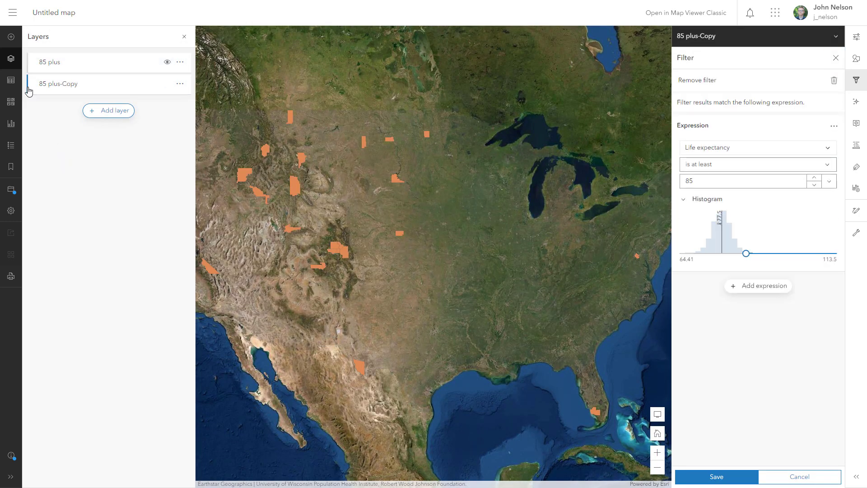
{"action": "left_click", "coordinate": [180, 83]}
{"action": "left_click", "coordinate": [63, 157]}
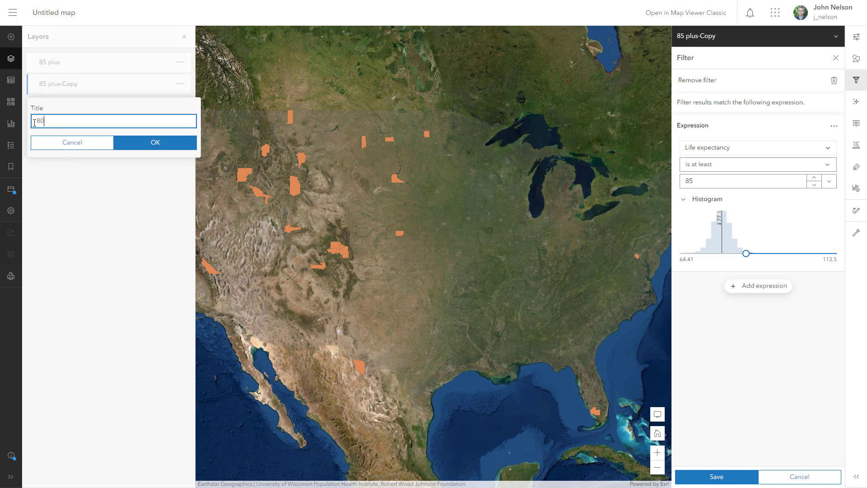
{"action": "type", "text": "80-84.9"}
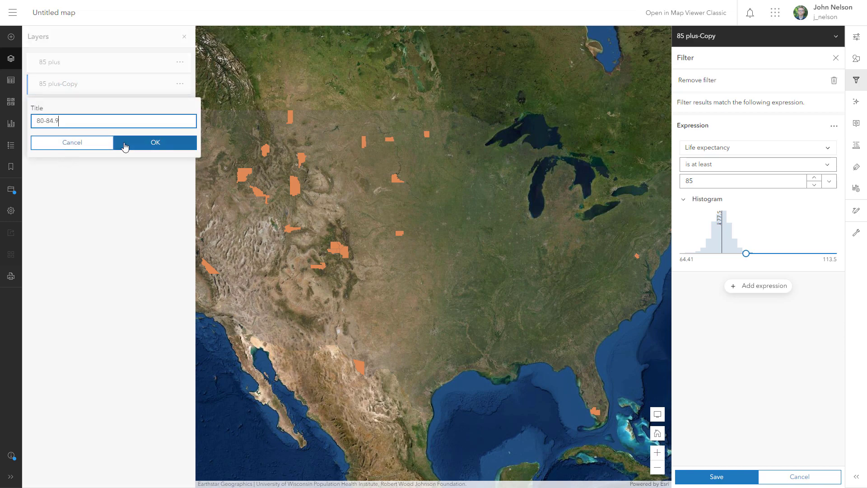
{"action": "left_click", "coordinate": [125, 143]}
Step: Set the 80-84.9 filter to life expectancy between 80 and 84.9999
{"action": "left_click", "coordinate": [826, 164]}
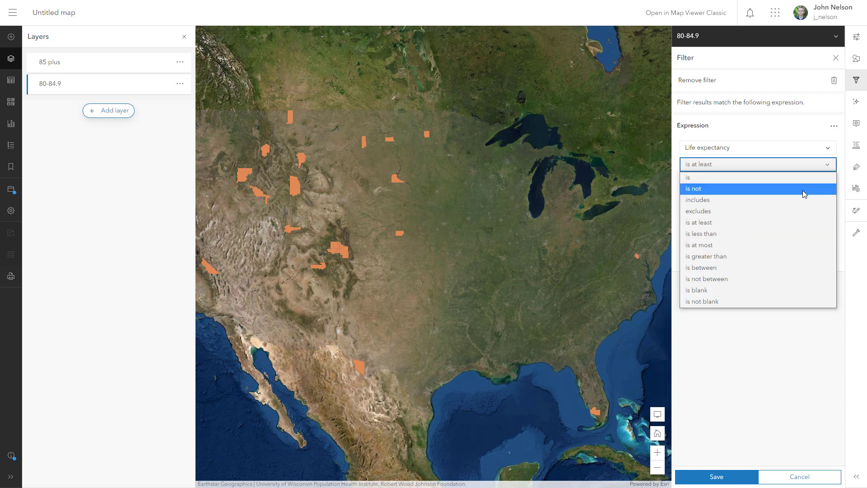
{"action": "left_click", "coordinate": [803, 191]}
{"action": "left_click_drag", "start_coordinate": [689, 181], "coordinate": [696, 182]}
{"action": "type", "text": "0"}
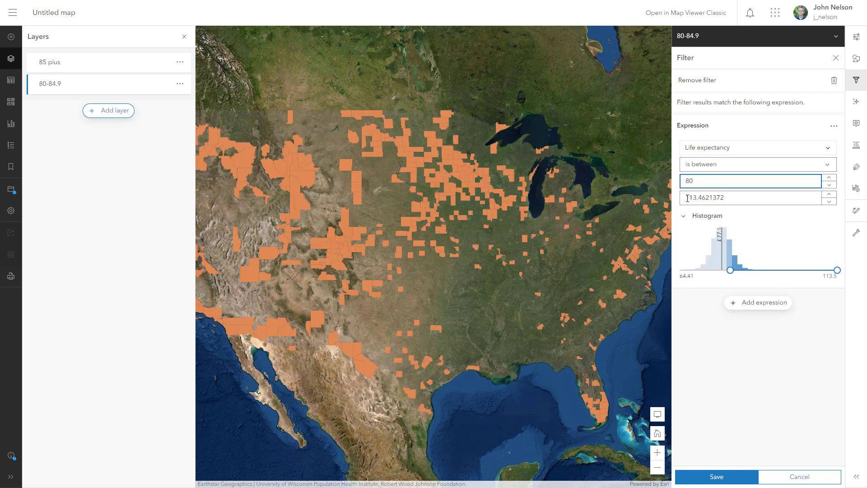
{"action": "double_click", "coordinate": [760, 196]}
{"action": "type", "text": "84."}
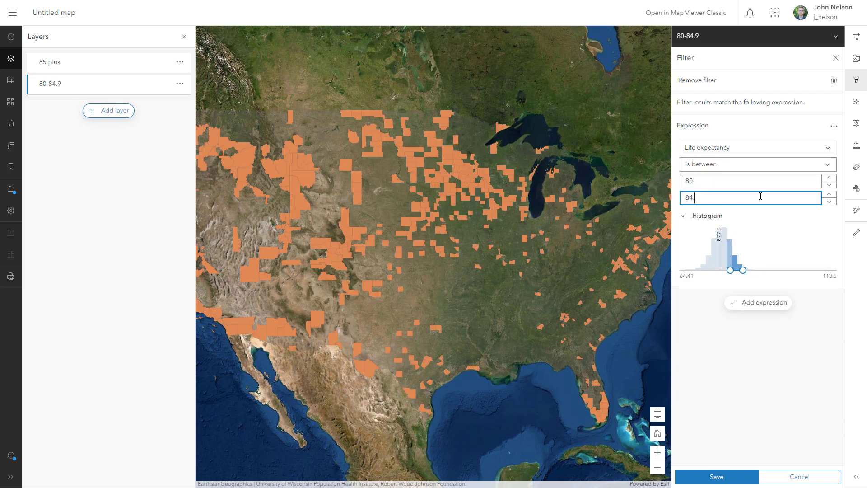
{"action": "type", "text": "9999"}
{"action": "left_click", "coordinate": [719, 477]}
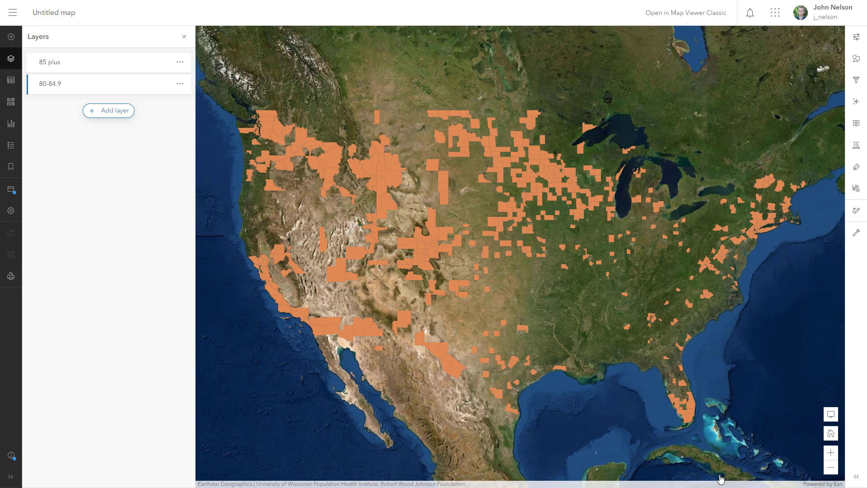
Step: Duplicate the 80-84.9 layer and rename the copy '75-79.9'
{"action": "left_click", "coordinate": [167, 84]}
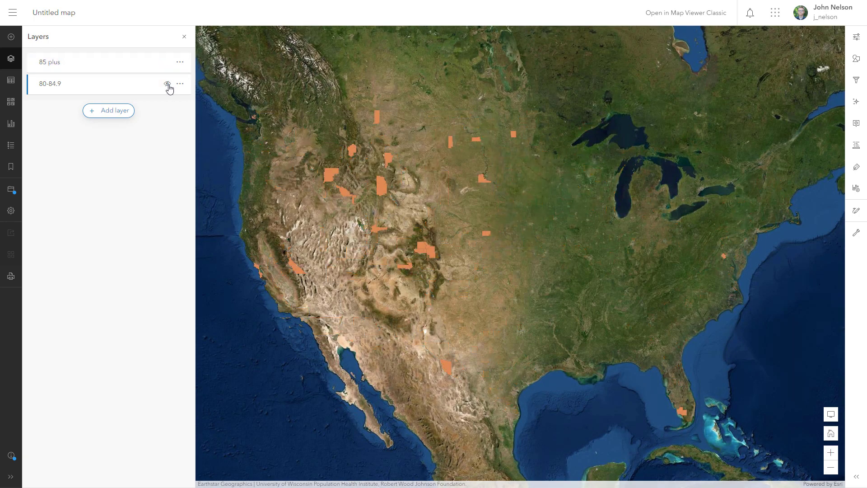
{"action": "left_click", "coordinate": [168, 85]}
{"action": "left_click", "coordinate": [180, 84]}
{"action": "left_click", "coordinate": [68, 184]}
{"action": "left_click", "coordinate": [180, 105]}
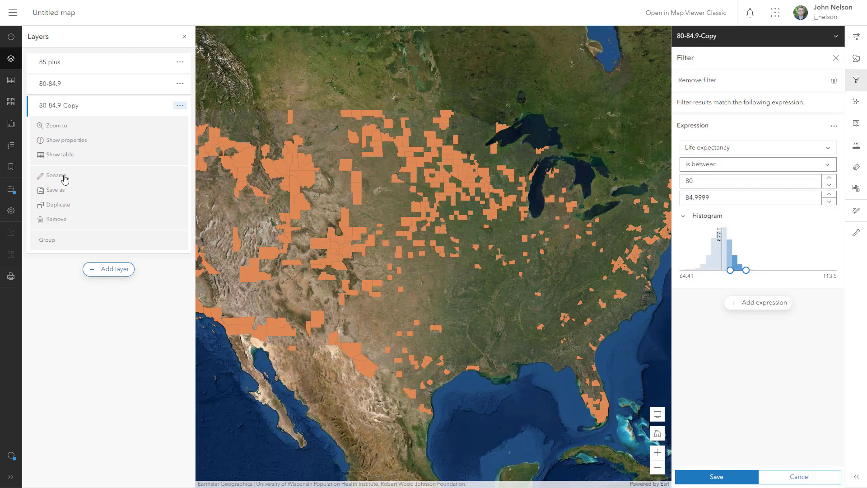
{"action": "left_click", "coordinate": [58, 175]}
{"action": "type", "text": "75-79.9"}
{"action": "left_click", "coordinate": [136, 165]}
Step: Set the 75-79.9 filter bounds to 75 and 79.9999
{"action": "double_click", "coordinate": [749, 181]}
{"action": "type", "text": "75"}
{"action": "key", "text": "Tab"}
{"action": "type", "text": "79.9999"}
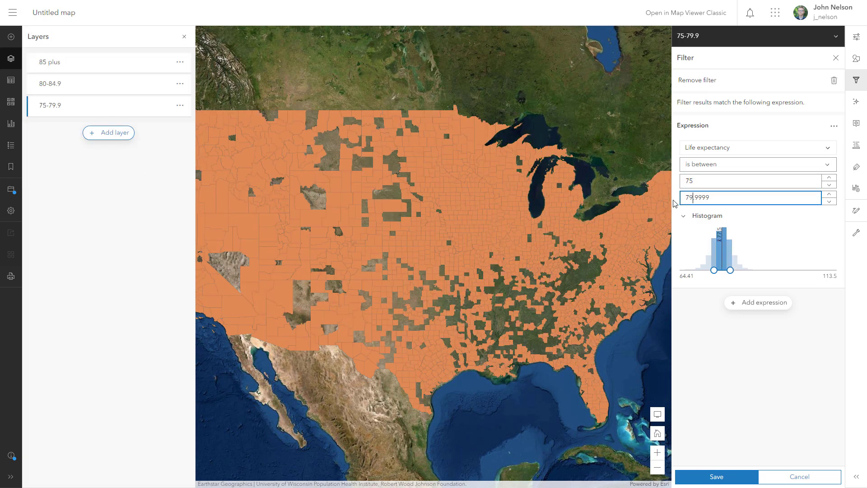
{"action": "left_click", "coordinate": [717, 477]}
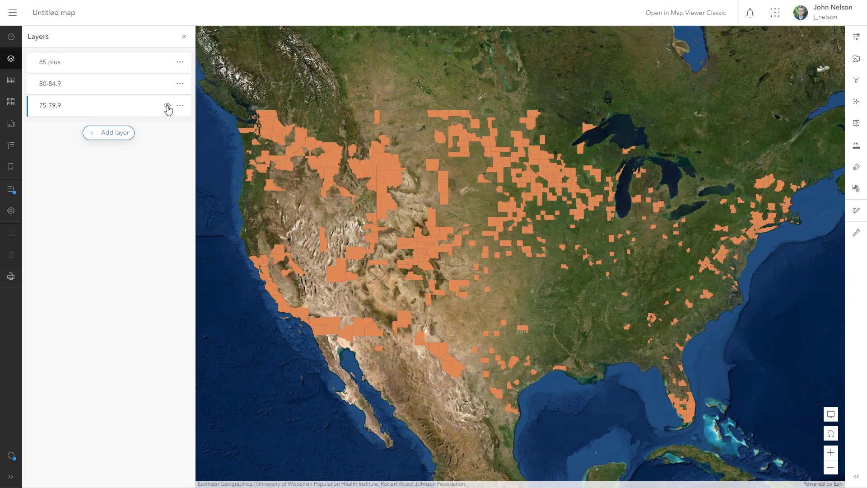
Step: Duplicate 75-79.9 and rename the copy '70-74.9'
{"action": "left_click", "coordinate": [179, 105]}
{"action": "left_click", "coordinate": [58, 209]}
{"action": "left_click", "coordinate": [179, 127]}
{"action": "left_click", "coordinate": [58, 197]}
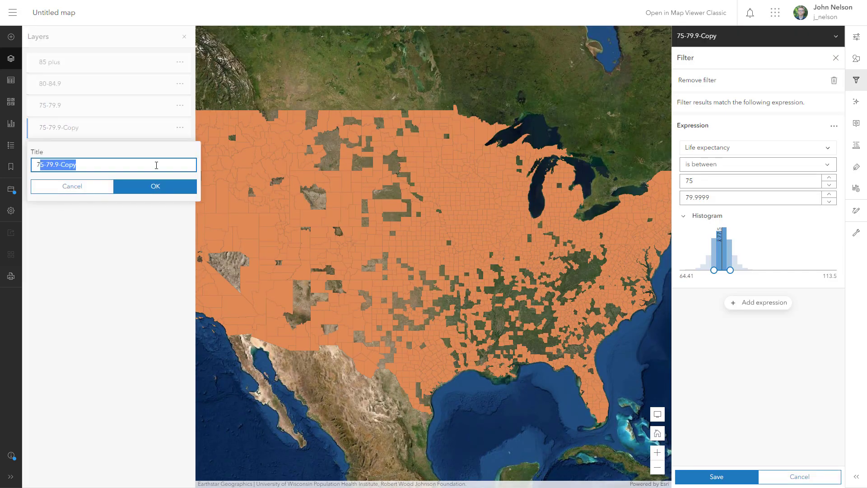
{"action": "type", "text": "70-74.9"}
{"action": "left_click", "coordinate": [155, 186]}
Step: Set the 70-74.9 filter bounds to 70 and 74.9999
{"action": "double_click", "coordinate": [750, 180]}
{"action": "type", "text": "70"}
{"action": "key", "text": "Tab"}
{"action": "type", "text": "74.9999"}
{"action": "left_click", "coordinate": [717, 476]}
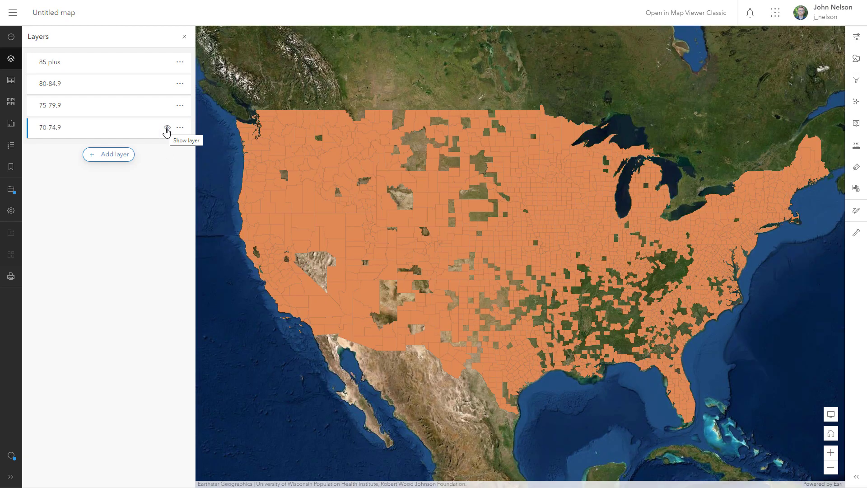
Step: Duplicate 70-74.9 as 'up to 69.9' with an upper-limit life expectancy filter
{"action": "left_click", "coordinate": [180, 127]}
{"action": "left_click", "coordinate": [59, 226]}
{"action": "left_click", "coordinate": [180, 149]}
{"action": "left_click", "coordinate": [56, 219]}
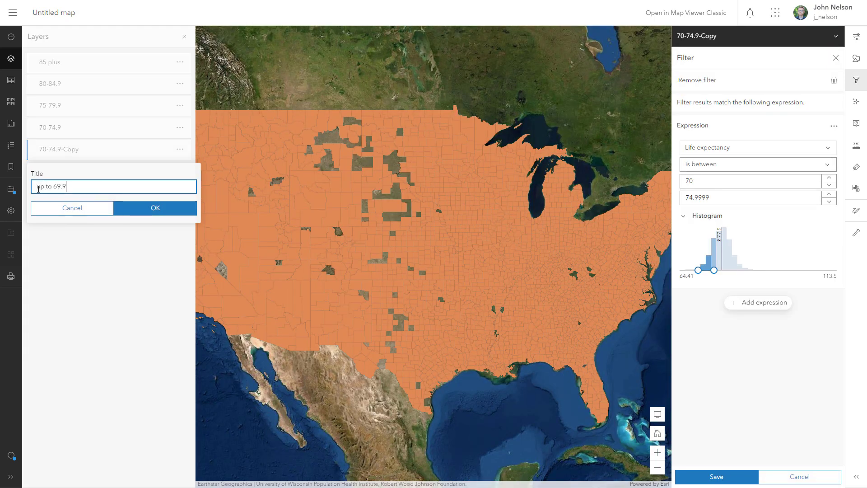
{"action": "type", "text": "up to 69.9"}
{"action": "key", "text": "Return"}
{"action": "left_click", "coordinate": [827, 164]}
{"action": "left_click", "coordinate": [714, 215]}
{"action": "left_click", "coordinate": [717, 476]}
{"action": "left_click", "coordinate": [117, 67]}
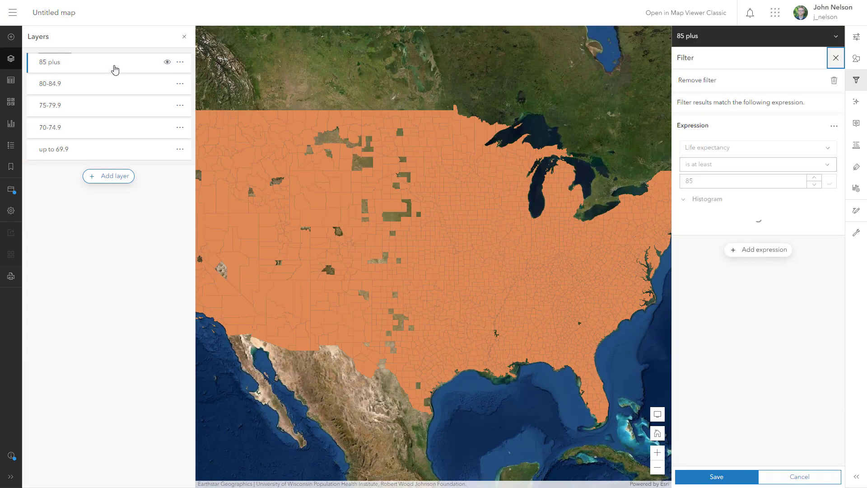
Step: Give 85 plus no outline and a light grey ededed fill
{"action": "left_click", "coordinate": [856, 61]}
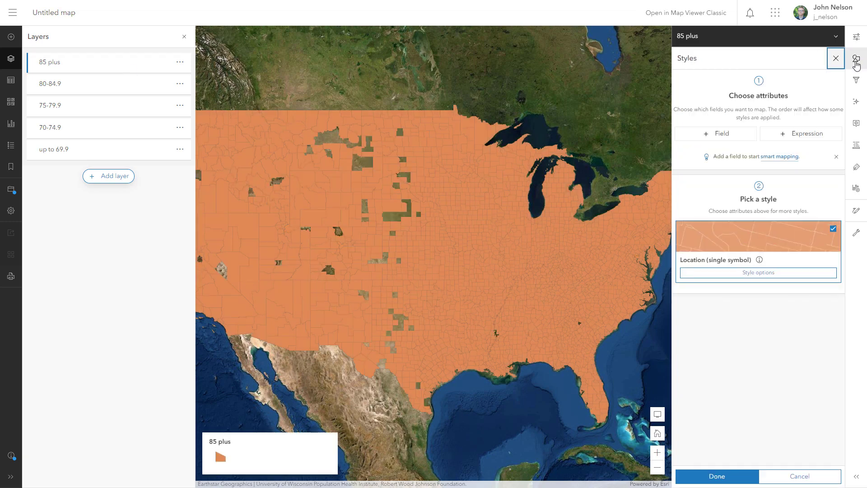
{"action": "left_click", "coordinate": [722, 272]}
{"action": "left_click", "coordinate": [720, 103]}
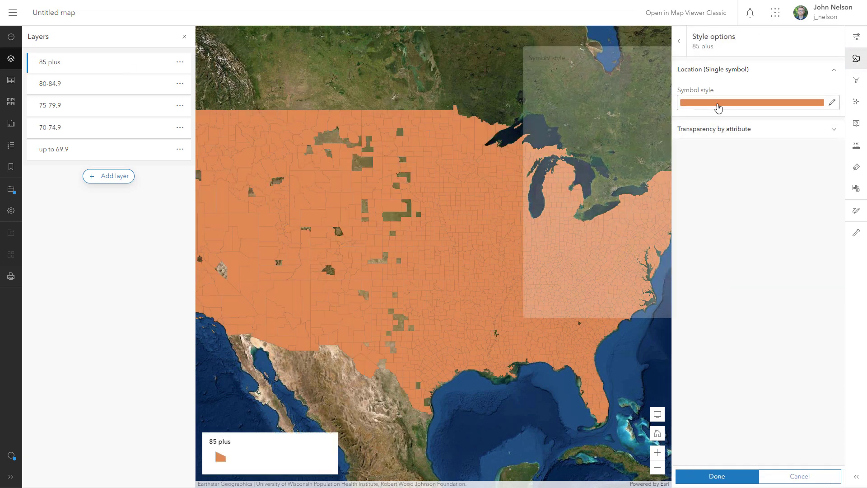
{"action": "left_click", "coordinate": [659, 222]}
{"action": "left_click", "coordinate": [563, 152]}
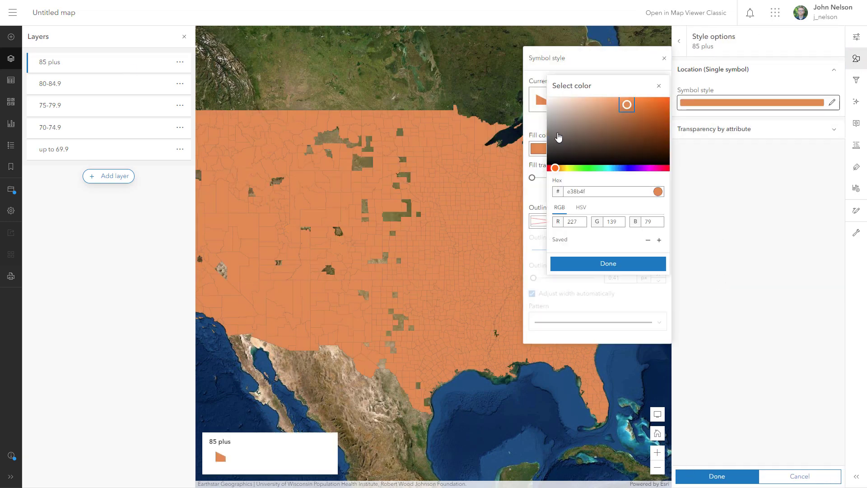
{"action": "left_click_drag", "start_coordinate": [557, 135], "coordinate": [544, 105]}
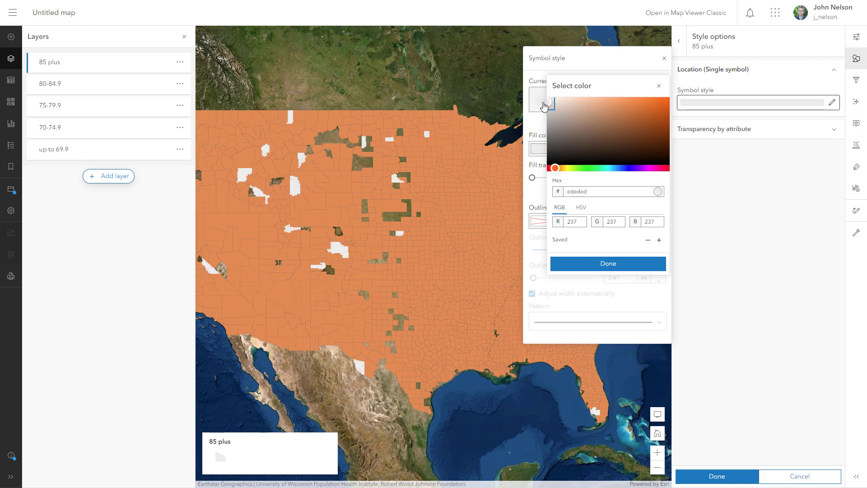
{"action": "left_click", "coordinate": [592, 266]}
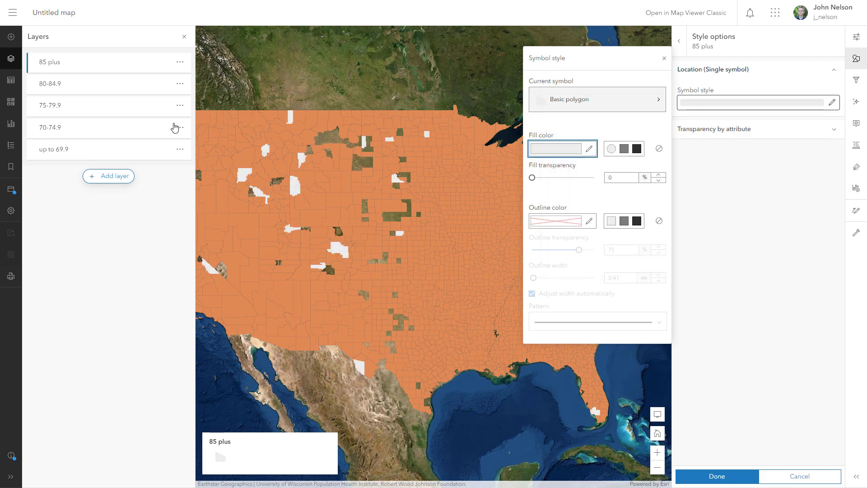
Step: Fill the 80-84.9 layer with grey c7c7c7
{"action": "left_click", "coordinate": [107, 86]}
{"action": "left_click", "coordinate": [695, 274]}
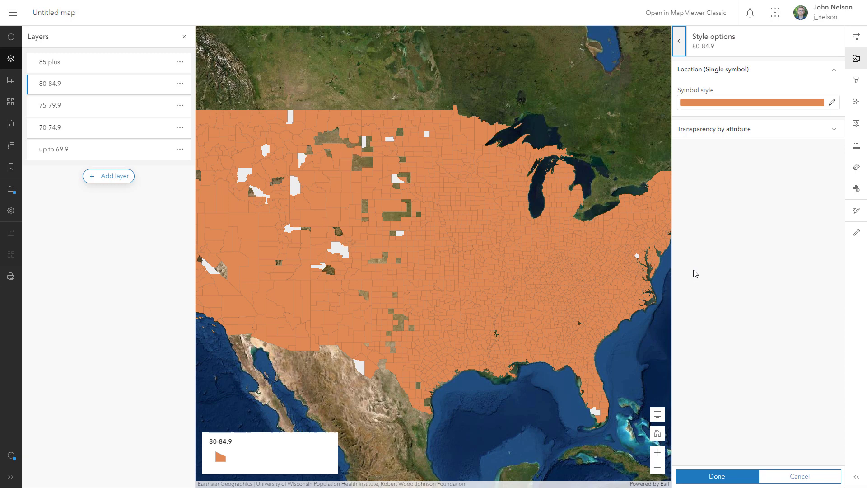
{"action": "left_click", "coordinate": [695, 103]}
{"action": "left_click", "coordinate": [538, 149]}
{"action": "left_click_drag", "start_coordinate": [563, 157], "coordinate": [543, 115]}
{"action": "left_click", "coordinate": [571, 263]}
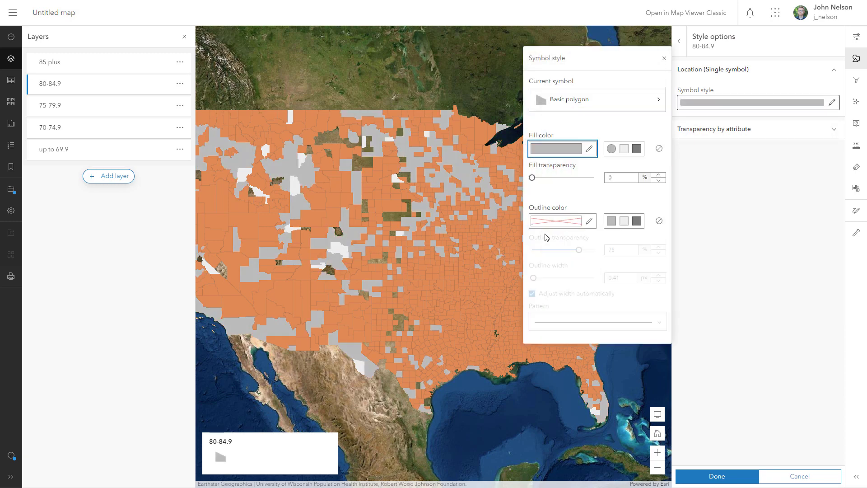
Step: Fill the 75-79.9 layer with mid-grey 7d7d7d
{"action": "left_click", "coordinate": [108, 112]}
{"action": "left_click", "coordinate": [735, 273]}
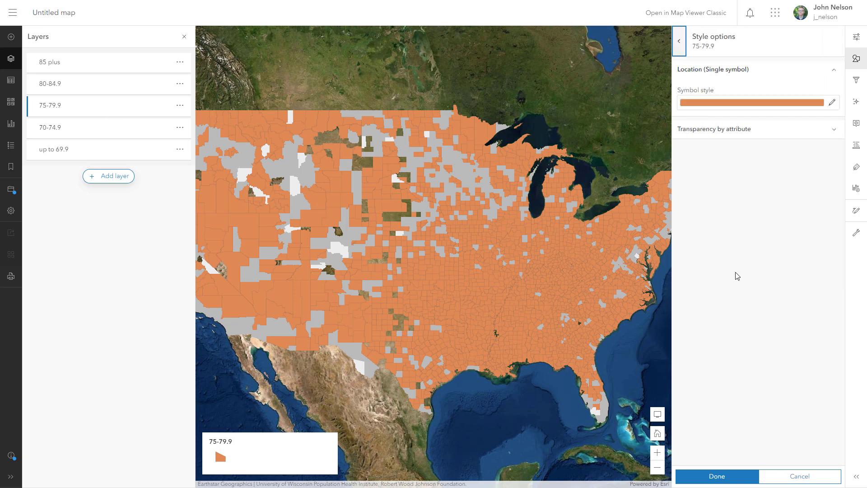
{"action": "left_click", "coordinate": [707, 103]}
{"action": "left_click", "coordinate": [560, 148]}
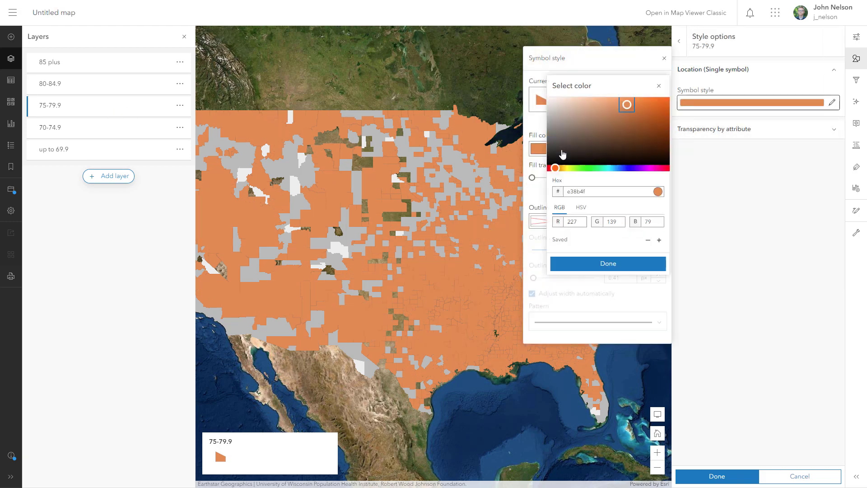
{"action": "left_click", "coordinate": [608, 265]}
Step: Give 70-74.9 no outline and a dark grey 525252 fill
{"action": "left_click", "coordinate": [96, 133]}
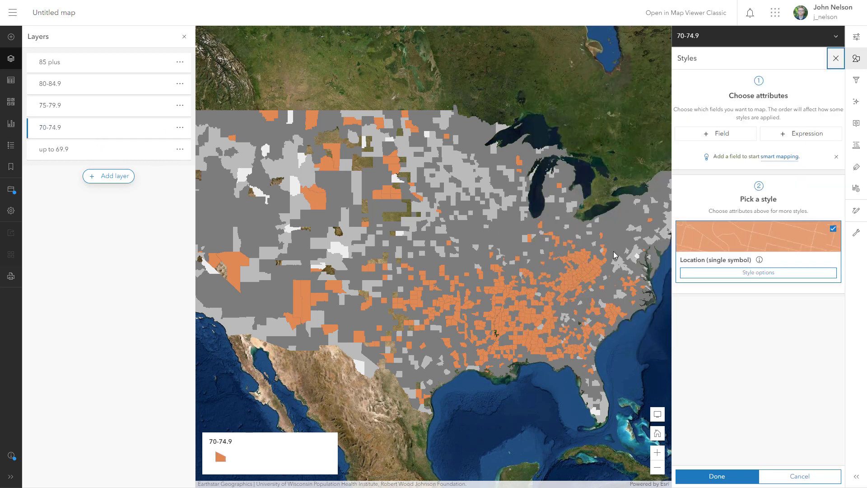
{"action": "left_click", "coordinate": [710, 272]}
{"action": "left_click", "coordinate": [708, 107]}
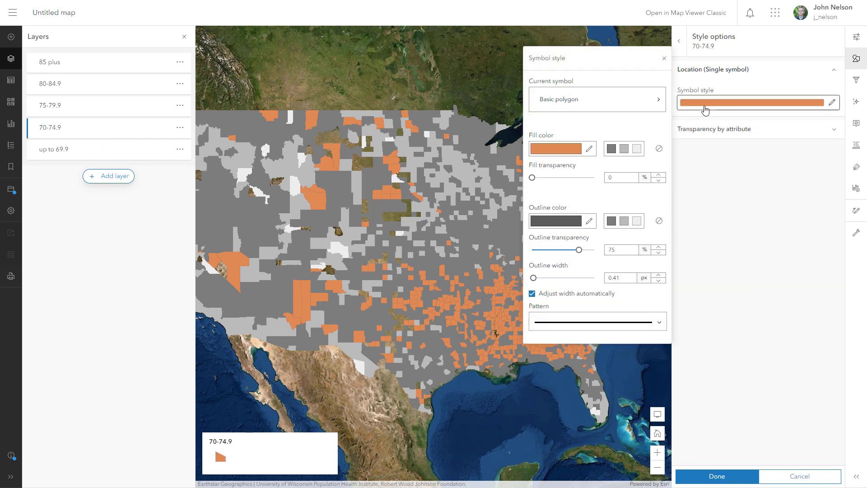
{"action": "left_click", "coordinate": [658, 222]}
{"action": "left_click", "coordinate": [555, 149]}
{"action": "left_click", "coordinate": [547, 143]}
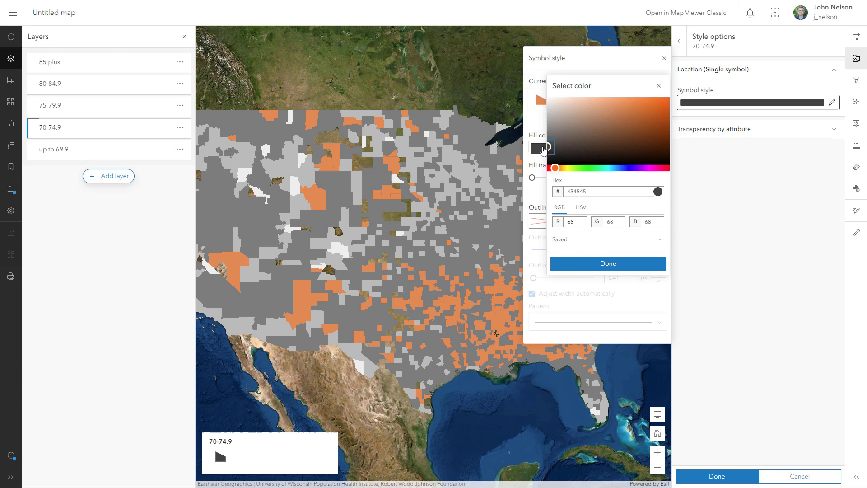
{"action": "left_click", "coordinate": [583, 263]}
Step: Give up to 69.9 no outline and a near-black 2b2b2b fill
{"action": "left_click", "coordinate": [89, 159]}
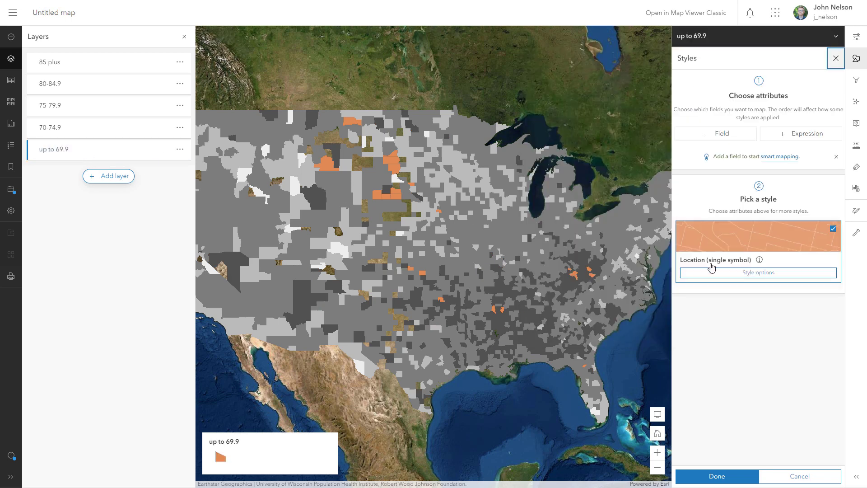
{"action": "left_click", "coordinate": [711, 271]}
{"action": "left_click", "coordinate": [705, 104]}
{"action": "left_click", "coordinate": [658, 220]}
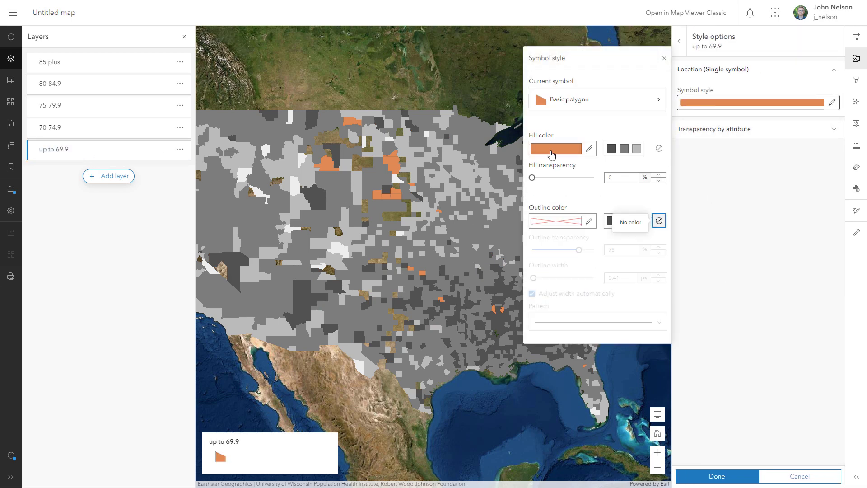
{"action": "left_click", "coordinate": [552, 155]}
{"action": "left_click", "coordinate": [552, 155]}
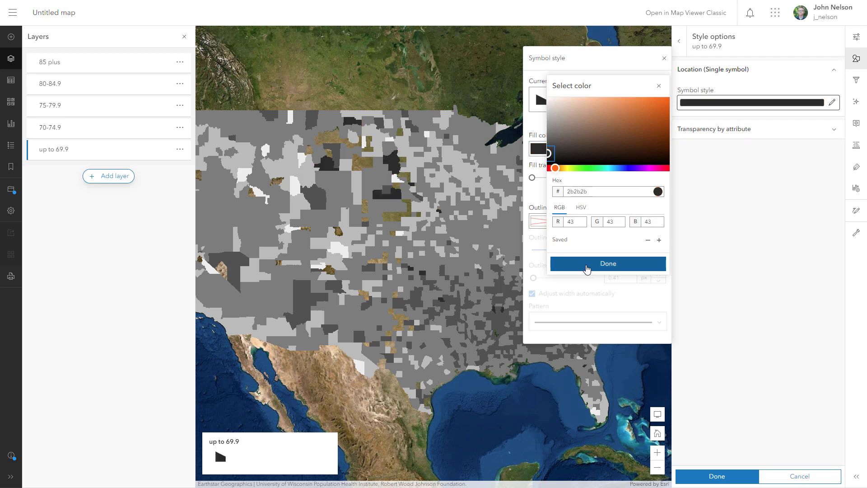
{"action": "left_click", "coordinate": [587, 264]}
{"action": "left_click", "coordinate": [664, 59]}
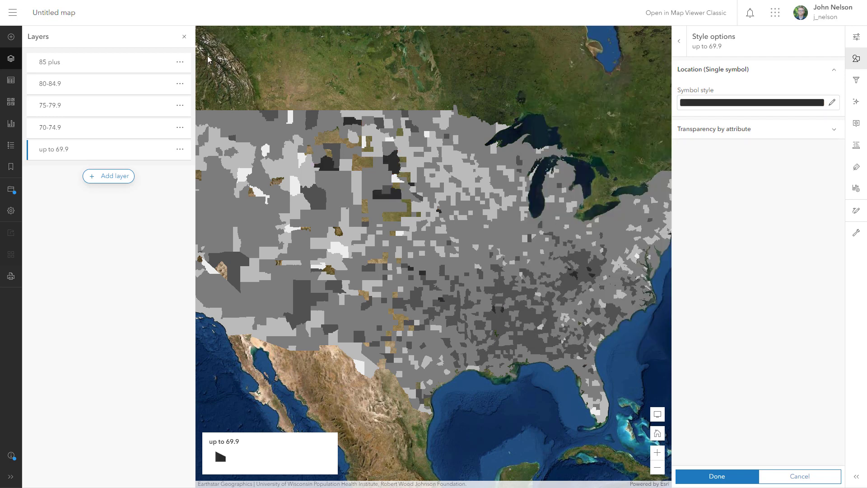
{"action": "left_click", "coordinate": [128, 68]}
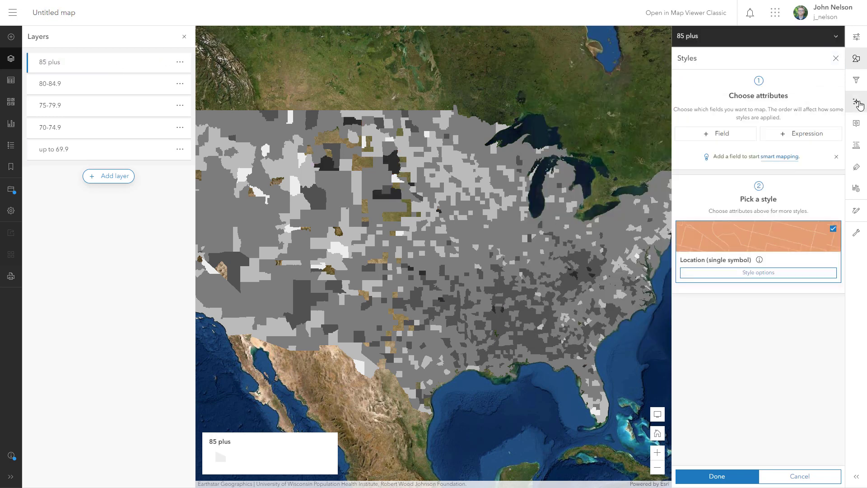
Step: Add fixed-size drop shadows, not scale-adjusted, to the 85 plus, 80-84.9 and 75-79.9 layers
{"action": "left_click", "coordinate": [858, 103]}
{"action": "left_click", "coordinate": [835, 147]}
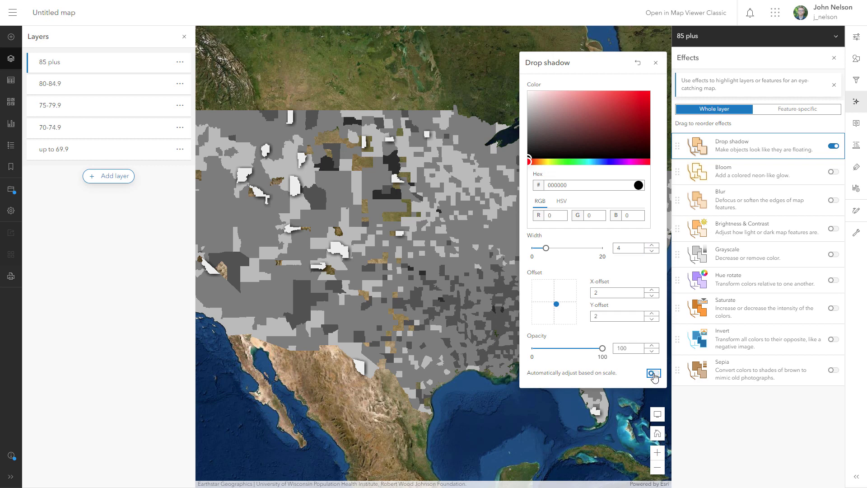
{"action": "left_click", "coordinate": [100, 91]}
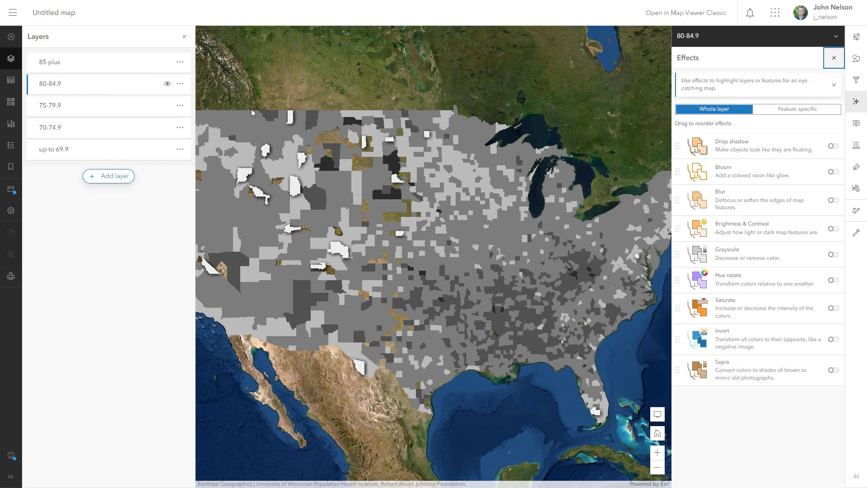
{"action": "left_click", "coordinate": [834, 146]}
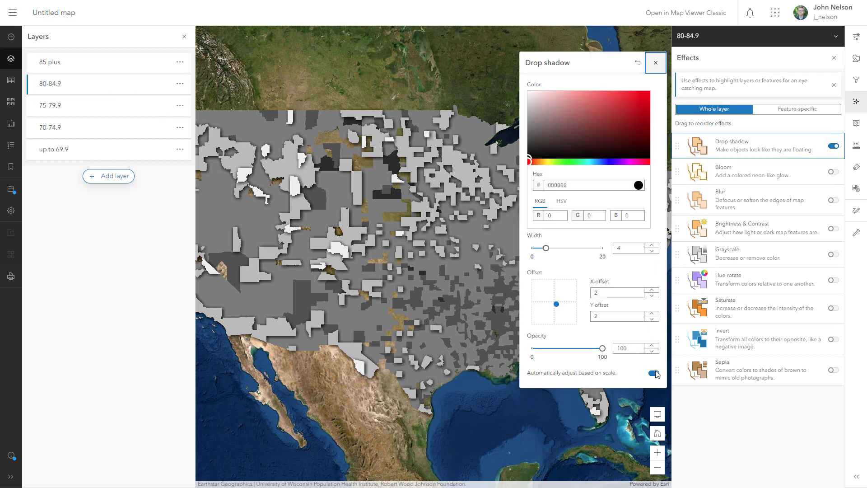
{"action": "left_click", "coordinate": [655, 374]}
{"action": "left_click", "coordinate": [111, 110]}
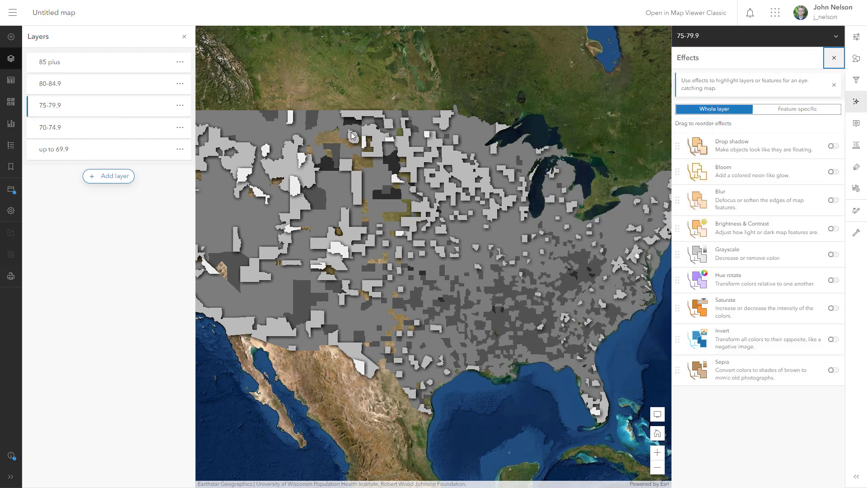
{"action": "left_click", "coordinate": [834, 146]}
{"action": "left_click", "coordinate": [654, 373]}
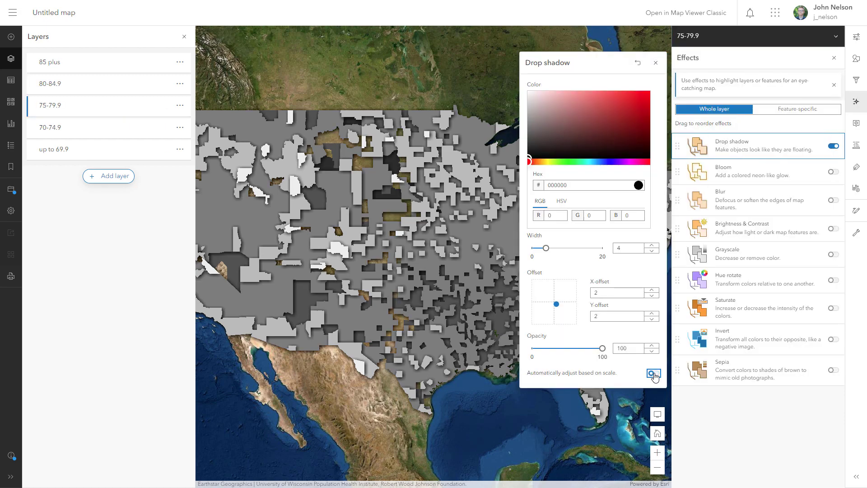
Step: Add fixed-size drop shadows to the 70-74.9 and up to 69.9 layers, then close the effects settings
{"action": "left_click", "coordinate": [107, 132]}
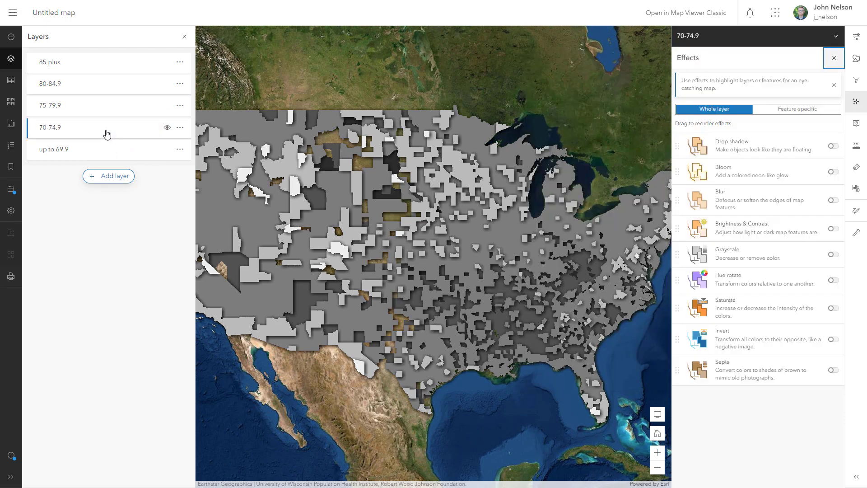
{"action": "left_click", "coordinate": [834, 146]}
{"action": "left_click", "coordinate": [654, 373]}
{"action": "left_click", "coordinate": [99, 155]}
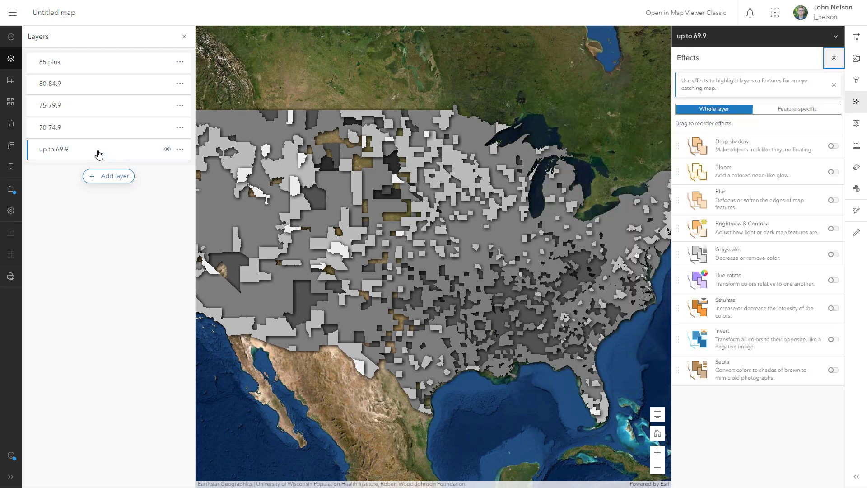
{"action": "left_click", "coordinate": [834, 146]}
{"action": "left_click", "coordinate": [653, 374]}
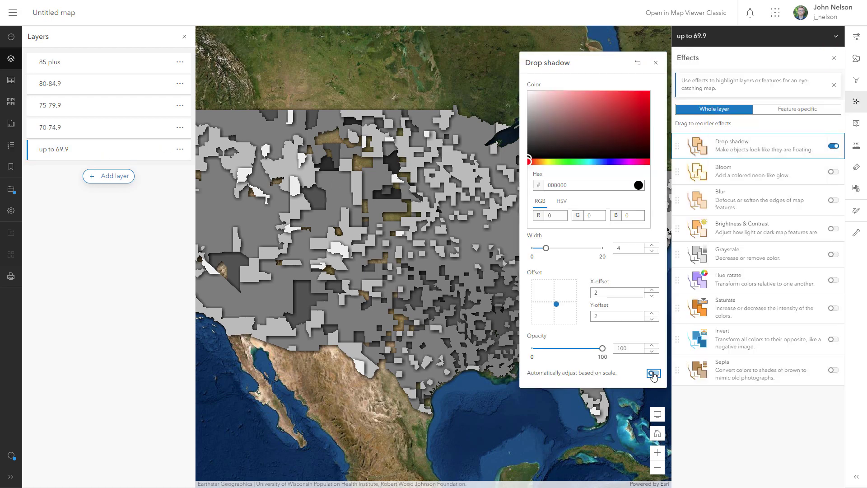
{"action": "left_click", "coordinate": [655, 63]}
{"action": "left_click", "coordinate": [857, 103]}
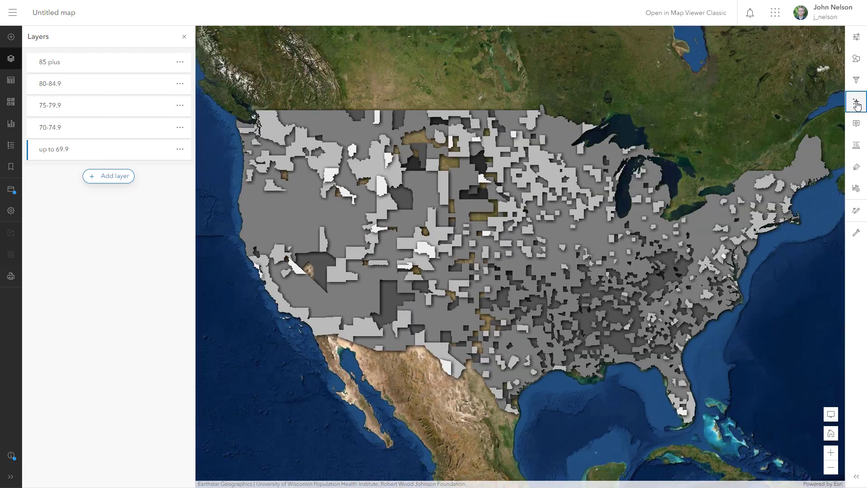
Step: Hide all five range layers, then show them again to compare the shadowed result
{"action": "left_click", "coordinate": [167, 65]}
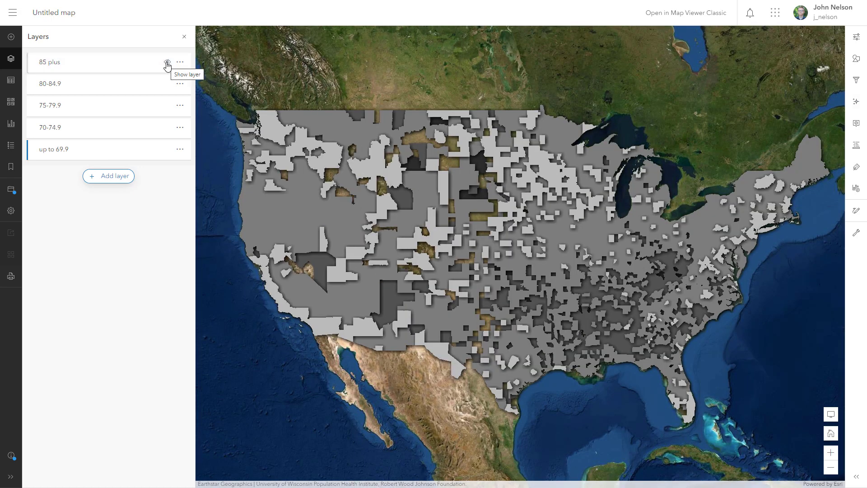
{"action": "left_click", "coordinate": [167, 84]}
{"action": "left_click", "coordinate": [167, 106]}
{"action": "left_click", "coordinate": [167, 128]}
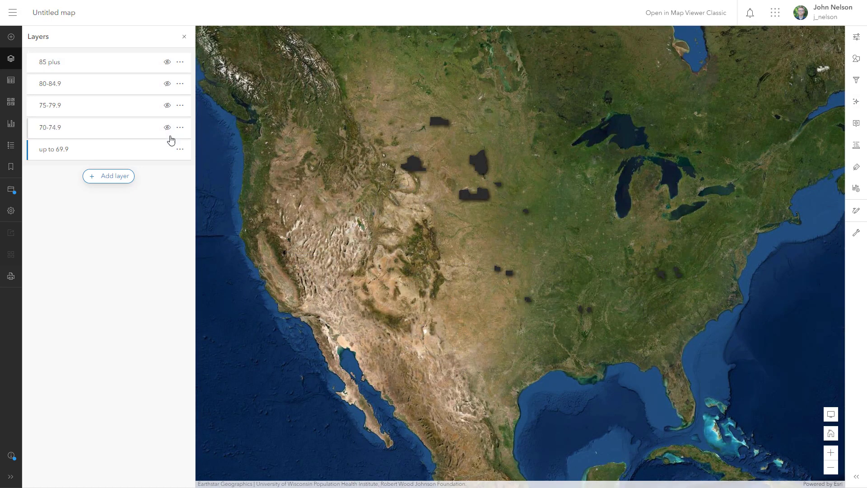
{"action": "left_click", "coordinate": [167, 149]}
{"action": "left_click", "coordinate": [167, 149]}
{"action": "left_click", "coordinate": [166, 127]}
{"action": "left_click", "coordinate": [167, 106]}
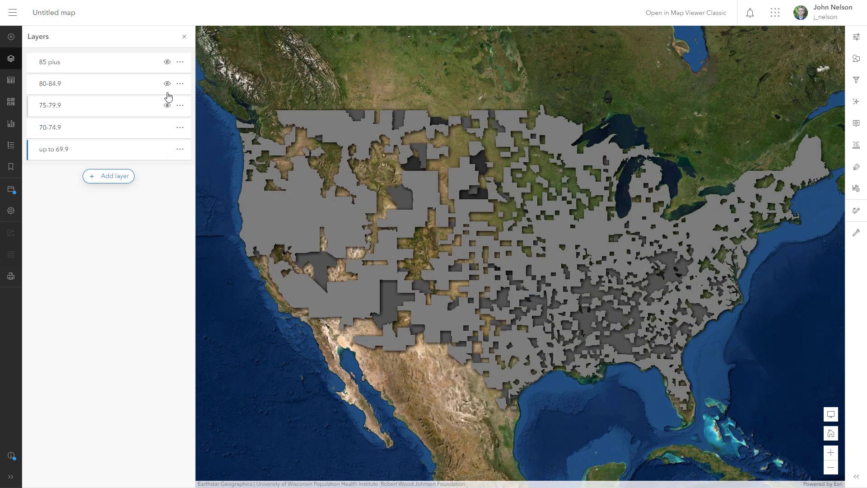
{"action": "left_click", "coordinate": [167, 84]}
{"action": "left_click", "coordinate": [166, 65]}
{"action": "left_click", "coordinate": [119, 68]}
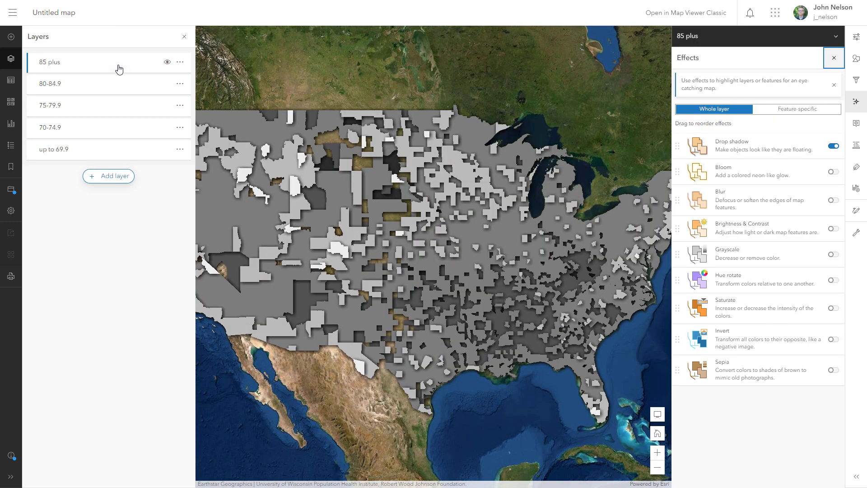
Step: Group the 85 plus layer, drag the other range layers in, and rename the group Life Expectancy
{"action": "left_click", "coordinate": [181, 64]}
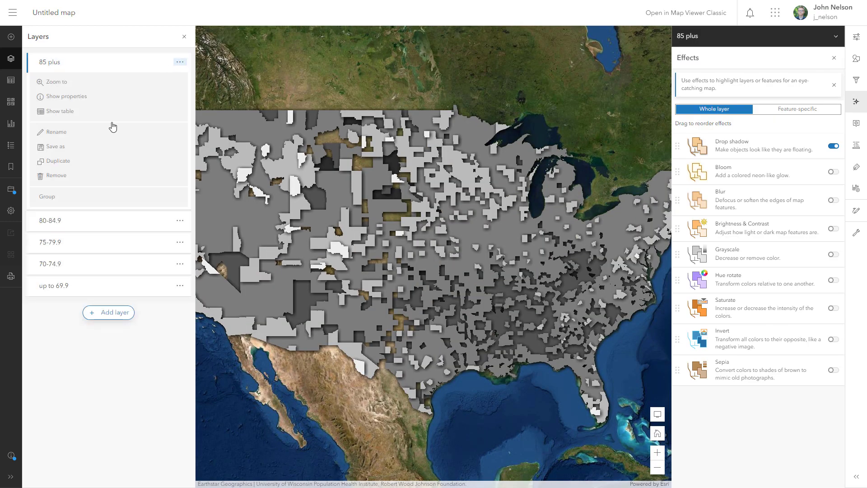
{"action": "left_click", "coordinate": [45, 199]}
{"action": "left_click", "coordinate": [34, 62]}
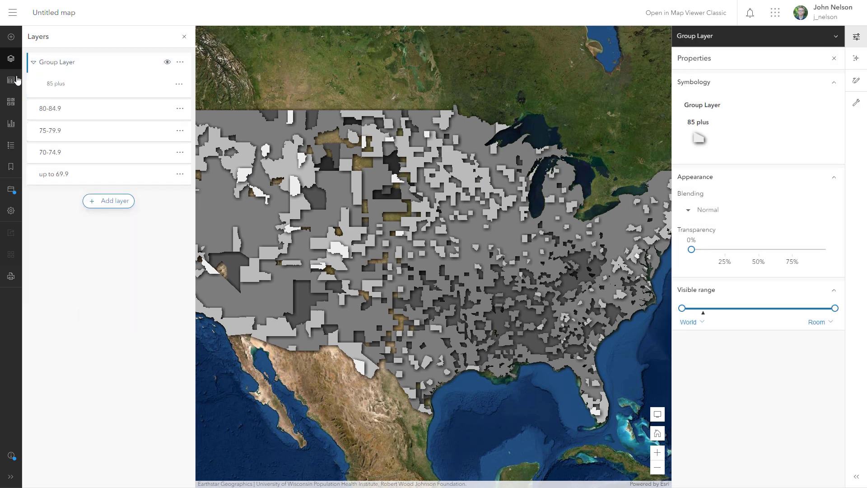
{"action": "left_click_drag", "start_coordinate": [36, 113], "coordinate": [53, 170]}
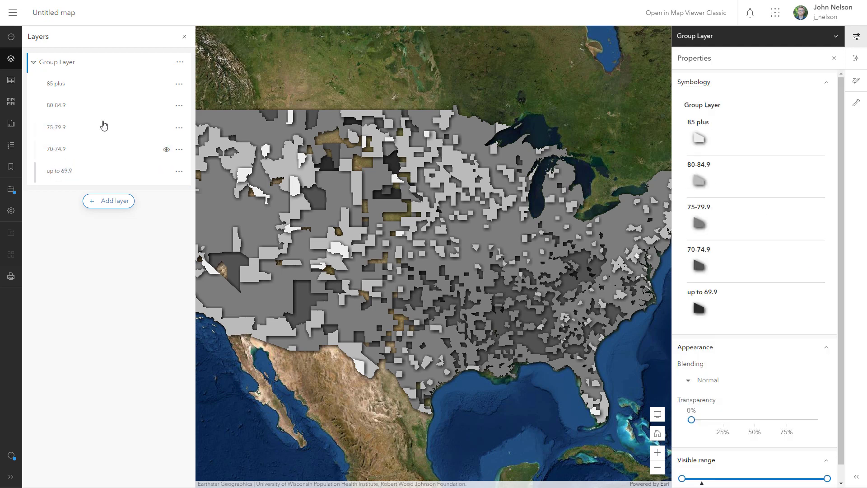
{"action": "left_click", "coordinate": [180, 63]}
{"action": "left_click", "coordinate": [56, 104]}
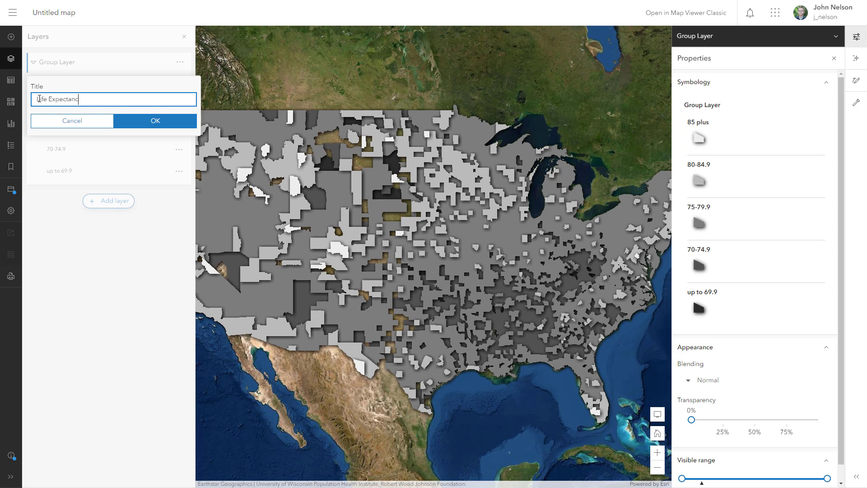
{"action": "left_click", "coordinate": [138, 122]}
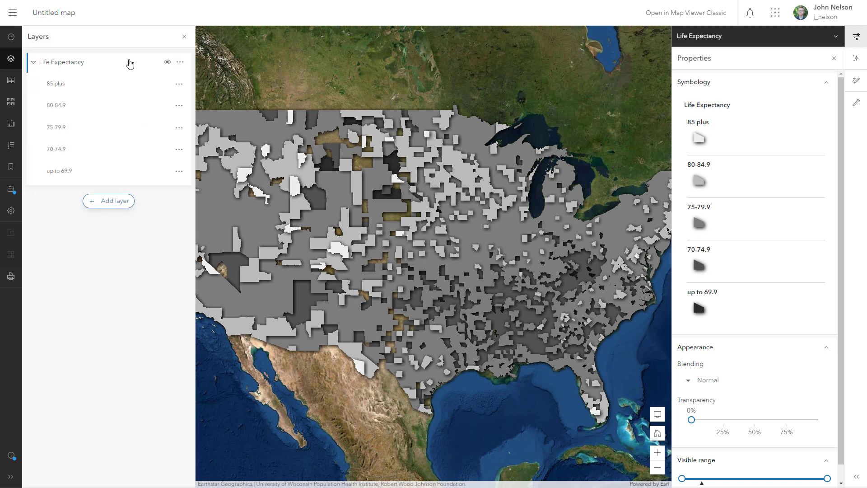
Step: Set the Life Expectancy group's blending to Overlay, then preview the map full screen
{"action": "left_click", "coordinate": [719, 387]}
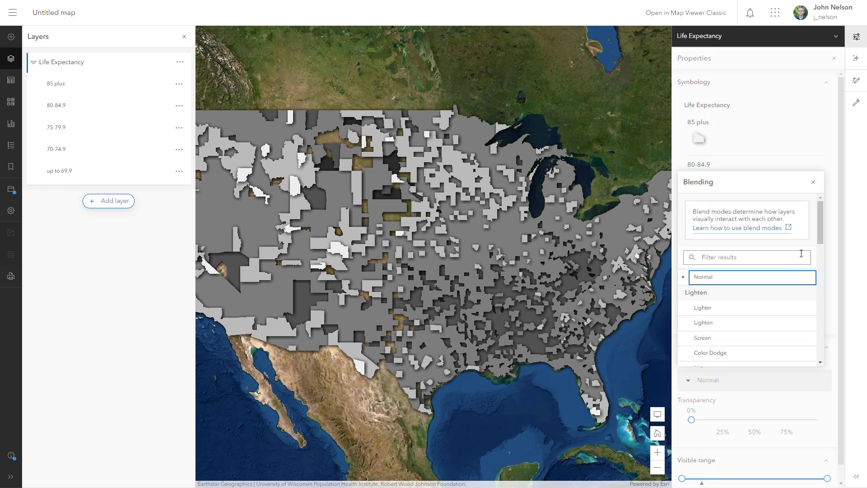
{"action": "left_click_drag", "start_coordinate": [820, 226], "coordinate": [824, 272]}
{"action": "left_click", "coordinate": [761, 277]}
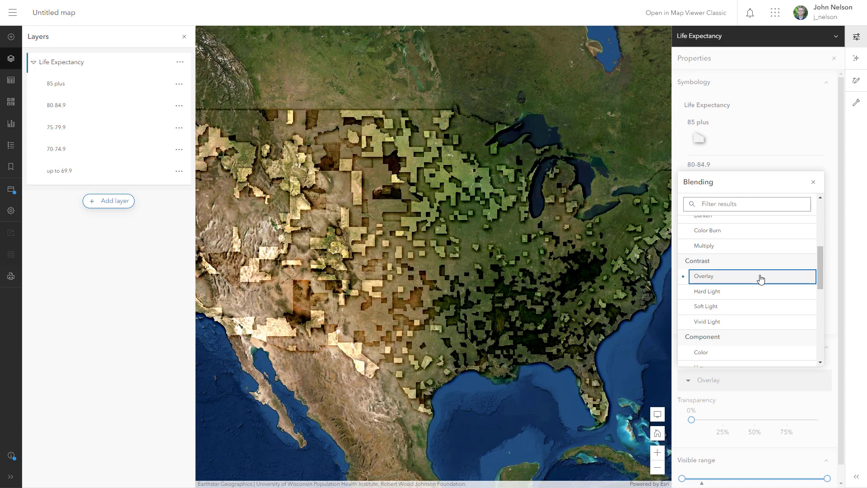
{"action": "left_click", "coordinate": [857, 38]}
{"action": "left_click", "coordinate": [831, 416]}
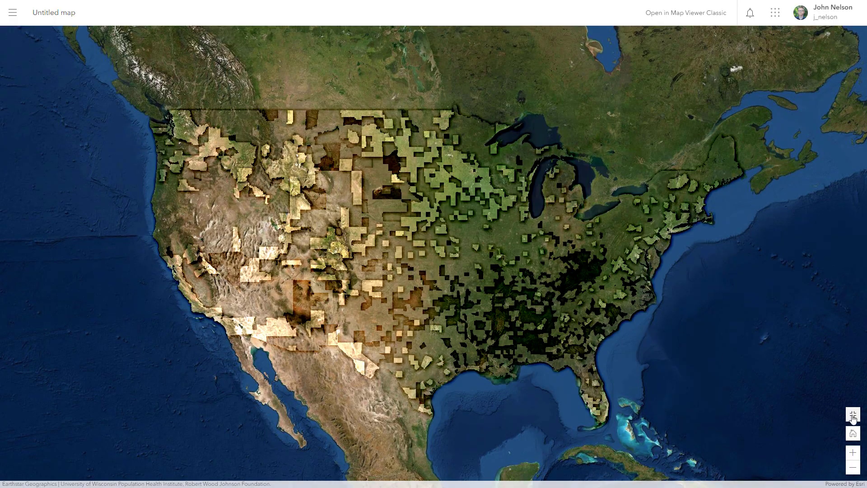
{"action": "left_click", "coordinate": [853, 414]}
Step: Search Living Atlas for 'human geography' and add the Dark Label and Dark Detail layers
{"action": "left_click", "coordinate": [105, 91]}
{"action": "left_click", "coordinate": [107, 60]}
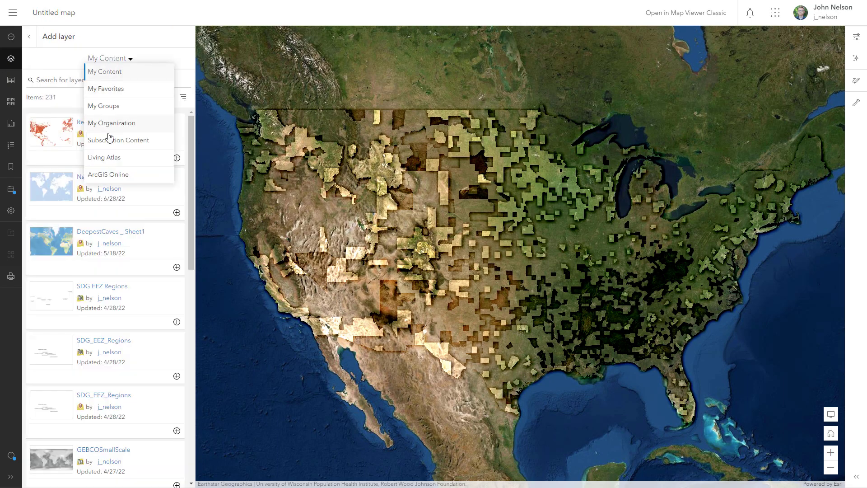
{"action": "left_click", "coordinate": [103, 161]}
{"action": "left_click", "coordinate": [76, 81]}
{"action": "type", "text": "hu"}
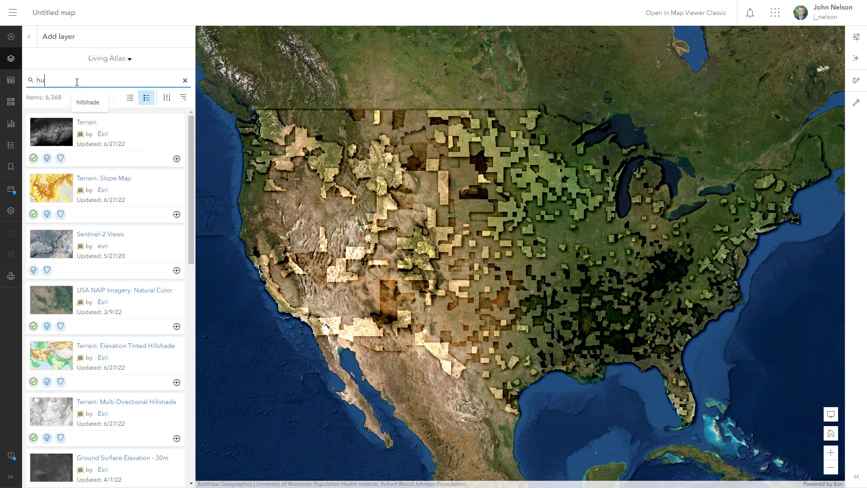
{"action": "type", "text": "man geography"}
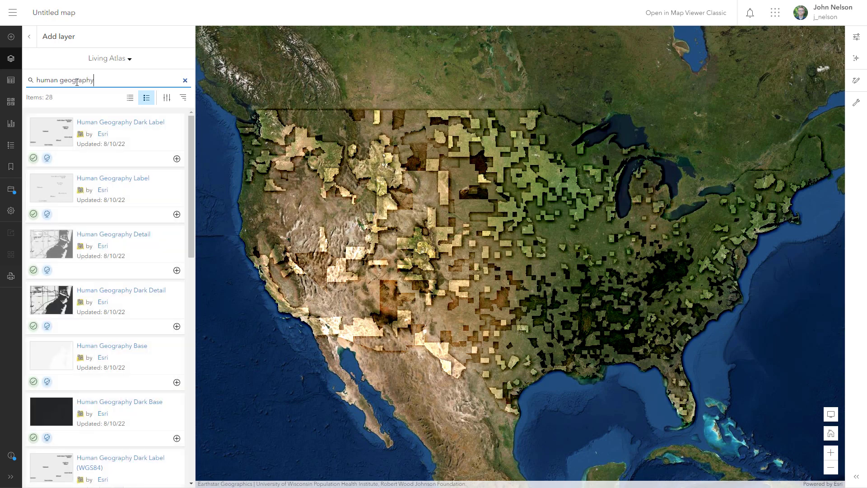
{"action": "left_click", "coordinate": [176, 158]}
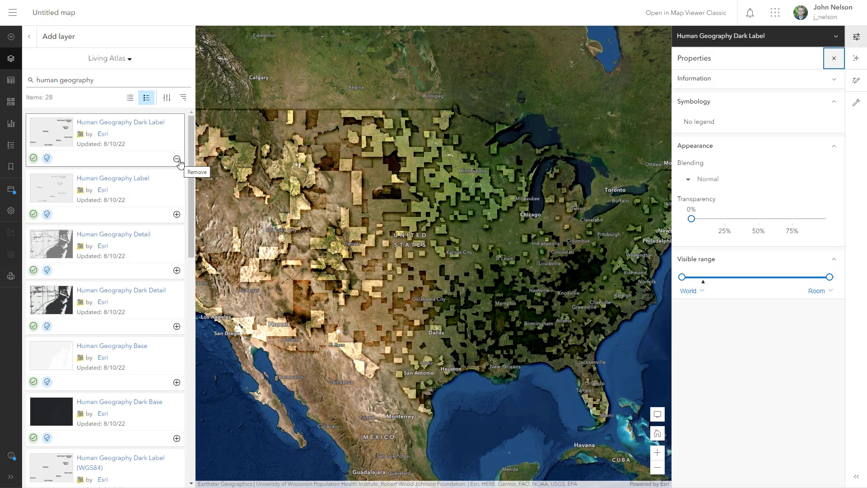
{"action": "left_click", "coordinate": [177, 328]}
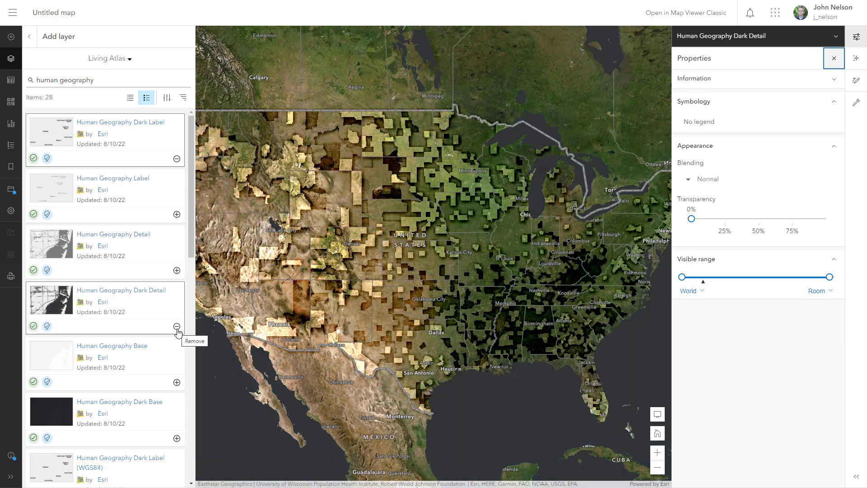
{"action": "left_click", "coordinate": [29, 37]}
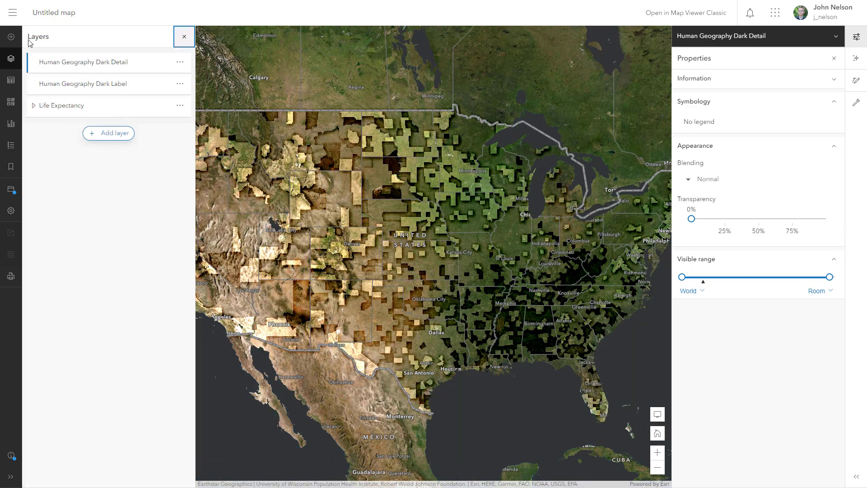
{"action": "left_click", "coordinate": [179, 85]}
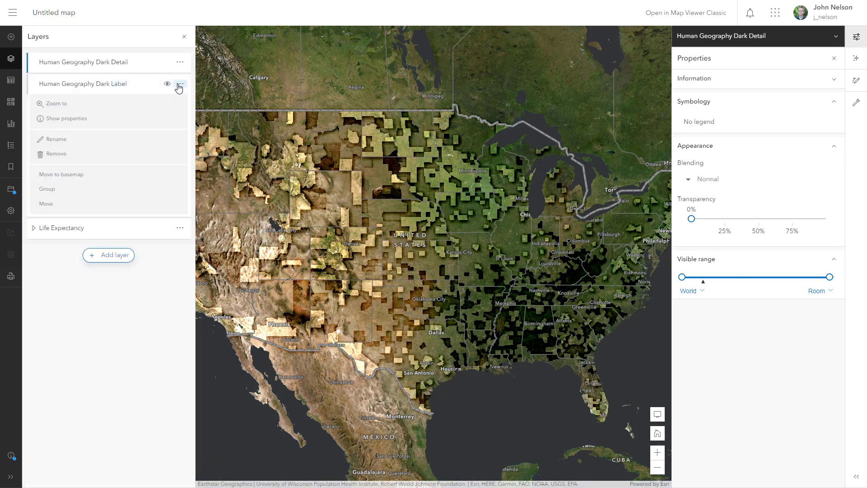
Step: Move Human Geography Dark Label and Dark Detail into the basemap as reference layers
{"action": "left_click", "coordinate": [63, 180]}
{"action": "left_click", "coordinate": [181, 63]}
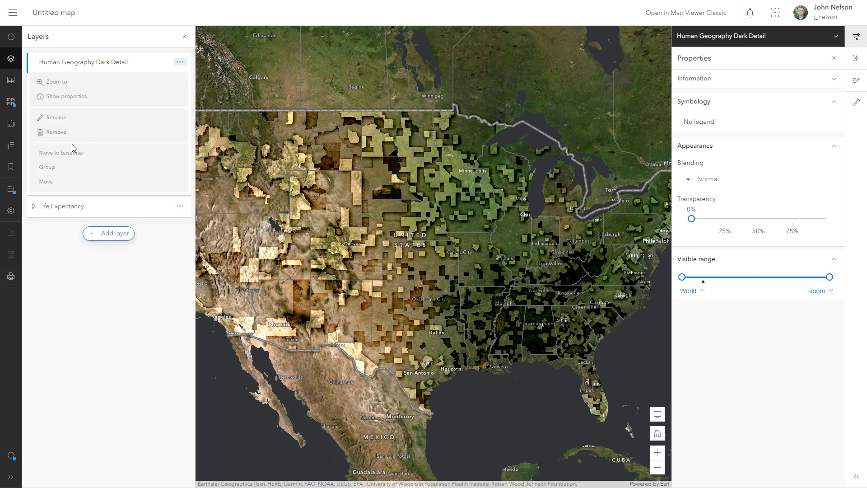
{"action": "left_click", "coordinate": [57, 157]}
{"action": "left_click", "coordinate": [11, 103]}
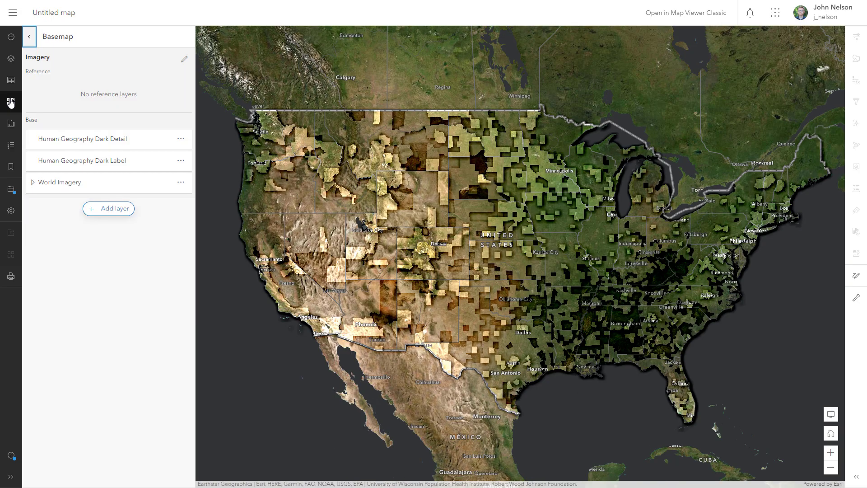
{"action": "left_click_drag", "start_coordinate": [66, 139], "coordinate": [64, 90]}
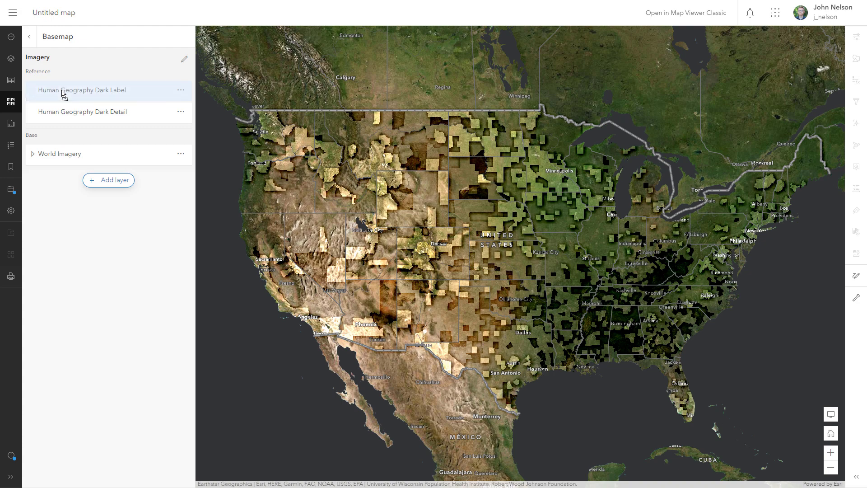
Step: Blend Dark Detail with Multiply and give Dark Label 25% transparency
{"action": "left_click", "coordinate": [78, 112]}
{"action": "left_click", "coordinate": [707, 185]}
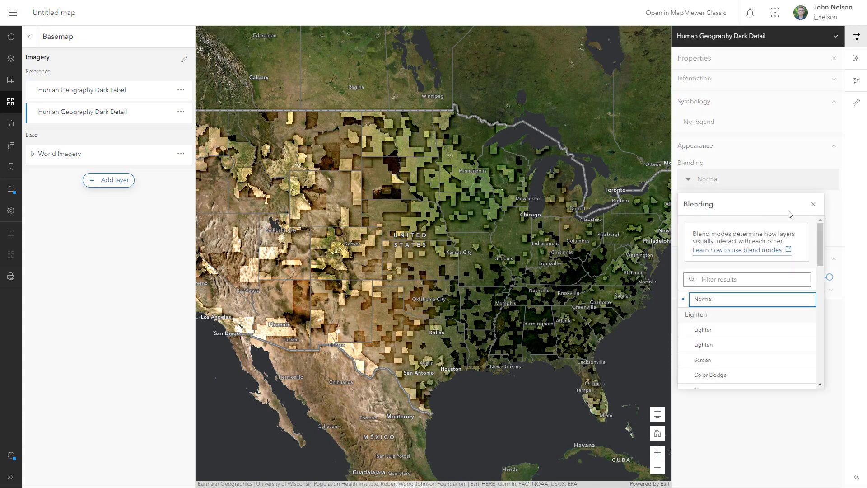
{"action": "scroll", "coordinate": [825, 273], "scroll_direction": "down", "scroll_amount": 3}
{"action": "left_click", "coordinate": [760, 323]}
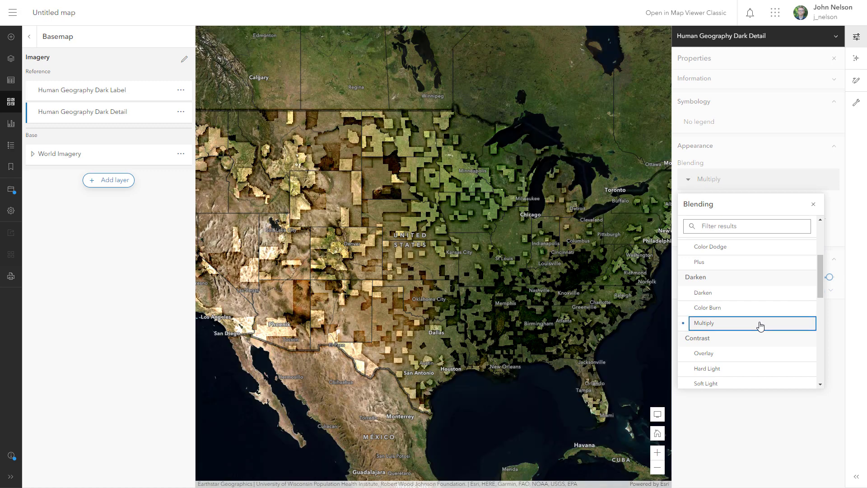
{"action": "left_click", "coordinate": [107, 91]}
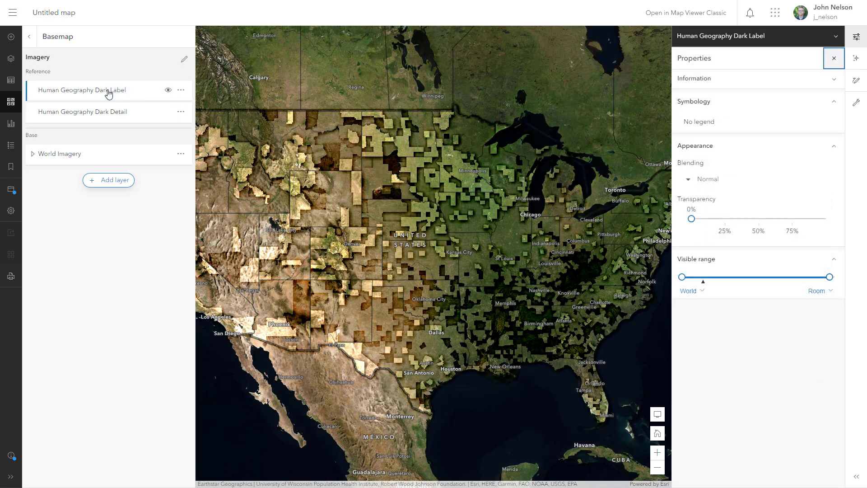
{"action": "left_click_drag", "start_coordinate": [692, 218], "coordinate": [722, 219]}
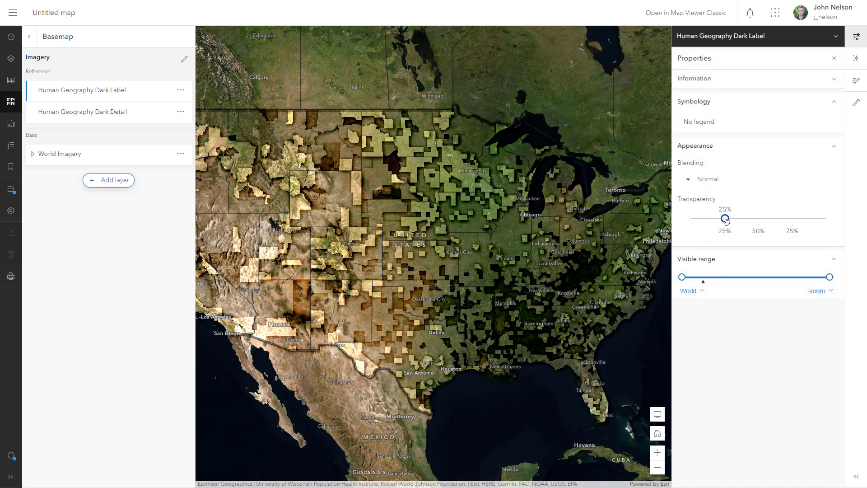
{"action": "left_click", "coordinate": [834, 58]}
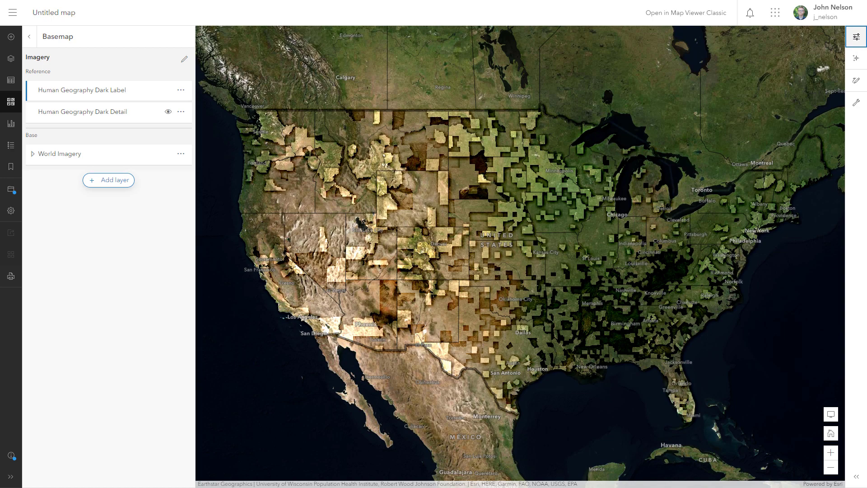